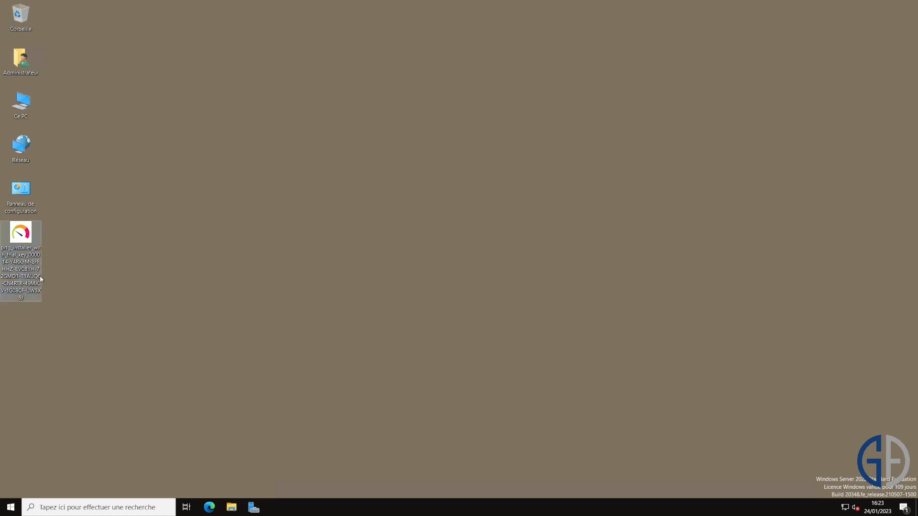
Step: Launch the PRTG installer, confirm the setup language and accept the licence terms
left_click(13, 246)
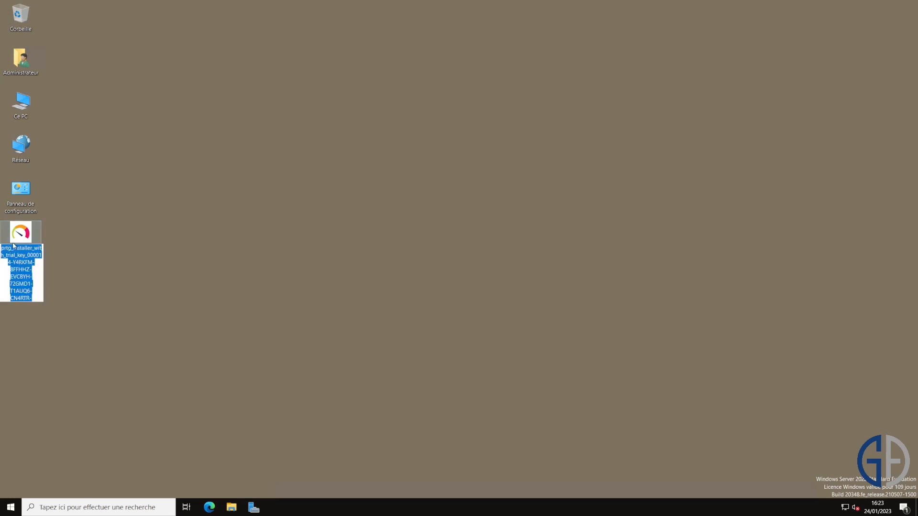
left_click(68, 246)
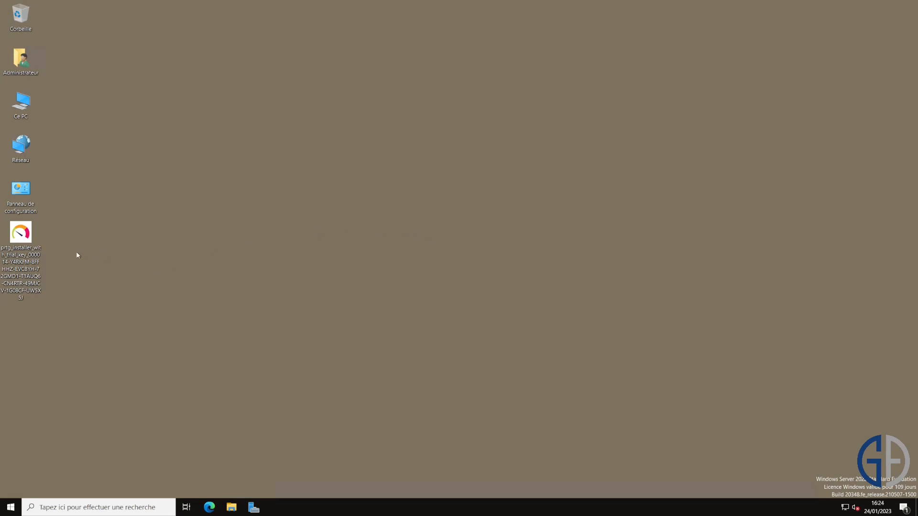
double_click(30, 256)
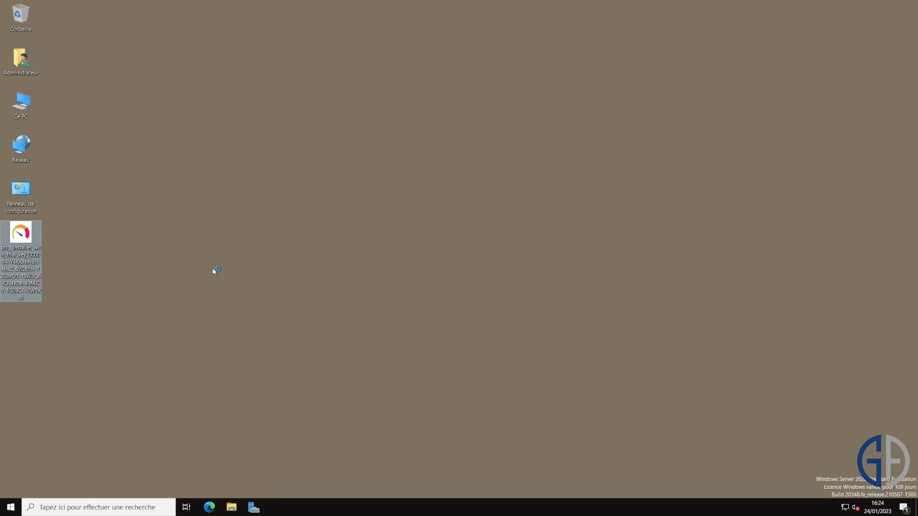
left_click(496, 286)
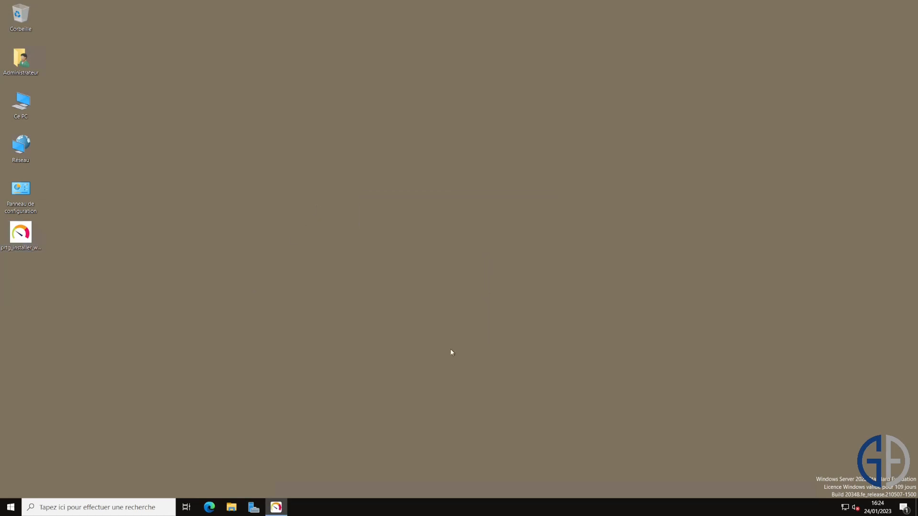
left_click(440, 322)
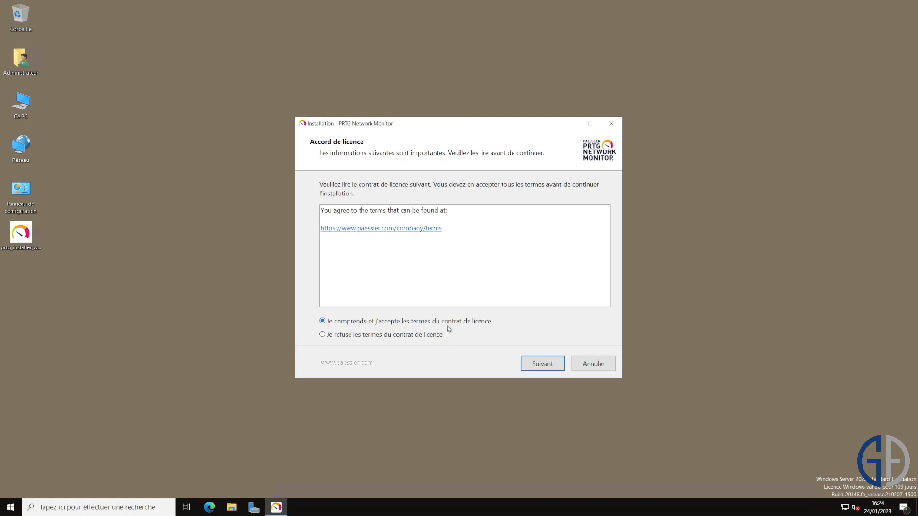
left_click(533, 364)
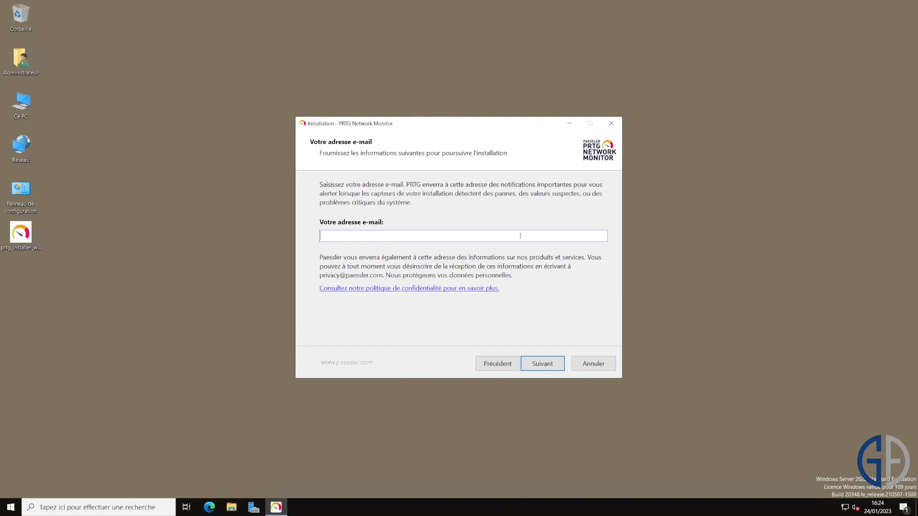
Step: Enter the administrator's alert e-mail address, correcting a typo
key("Return")
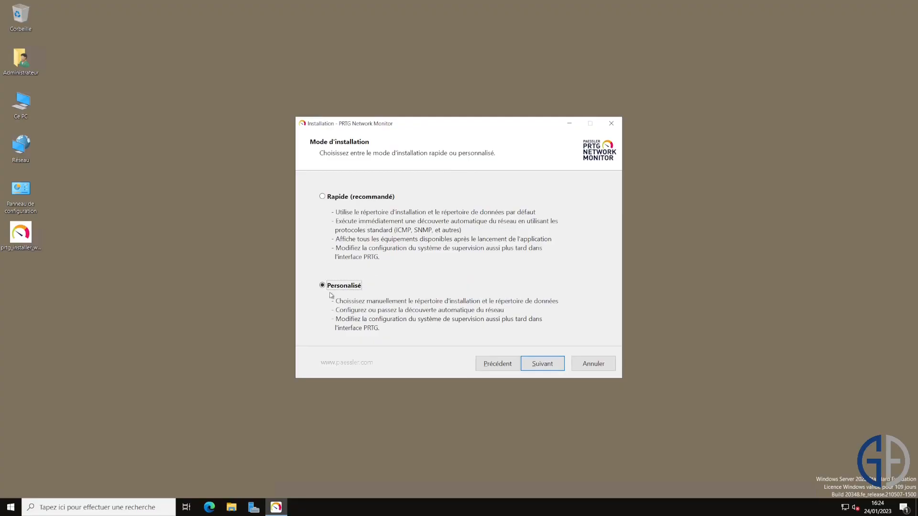
Step: Choose the Personnalisé install, keep the default folders, and skip automatic network discovery
left_click(542, 365)
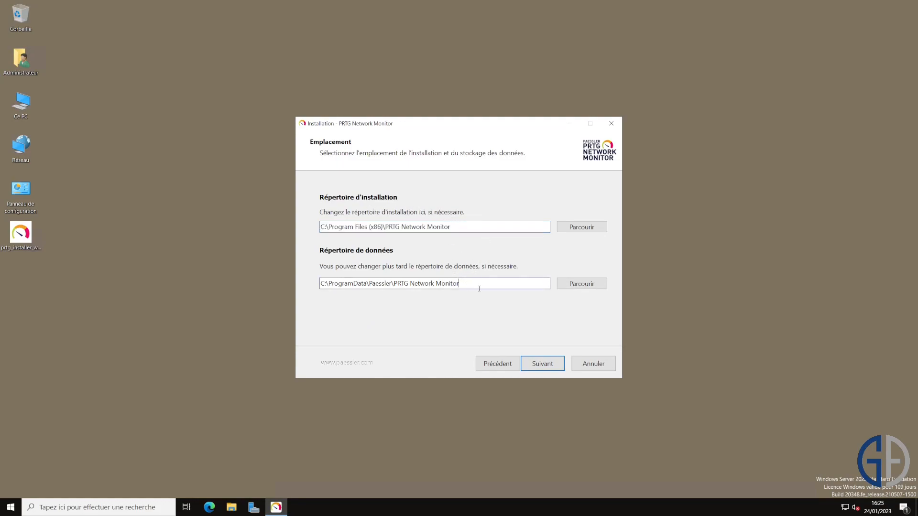
left_click_drag(459, 284, 291, 292)
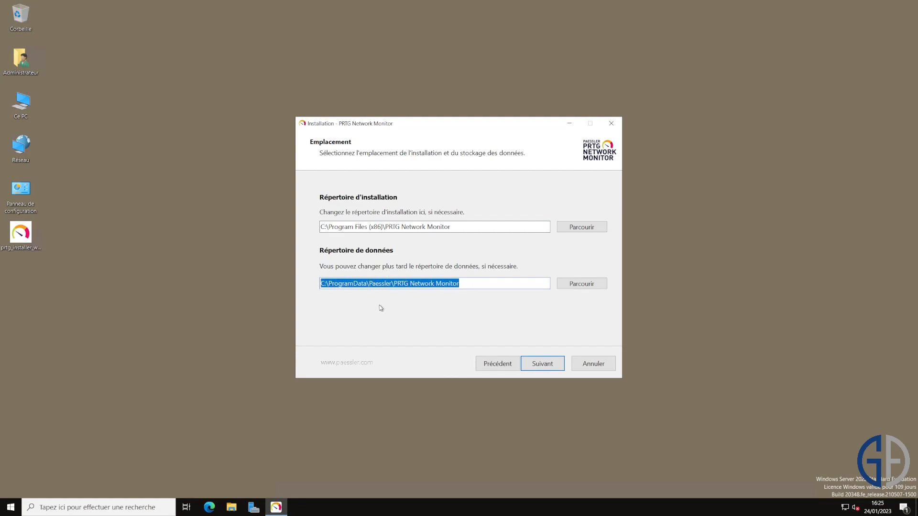
left_click(543, 366)
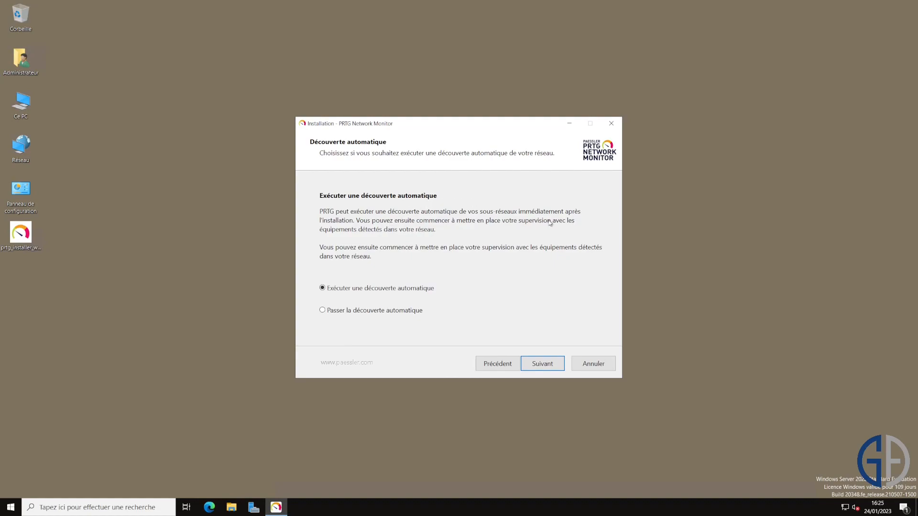
left_click(415, 313)
Step: Run the installation, then sign in to the PRTG web page as prtgadmin with the default password
left_click(537, 363)
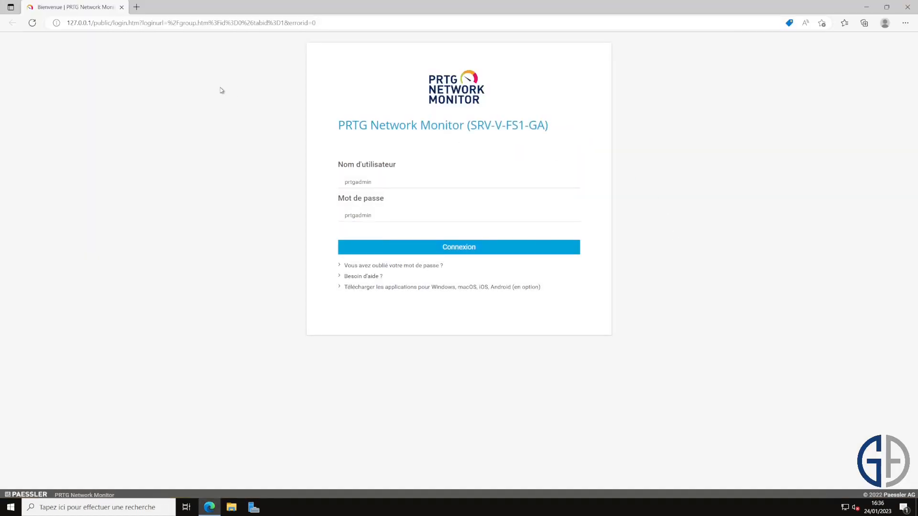
left_click(137, 21)
left_click_drag(93, 22, 67, 23)
left_click(179, 95)
left_click(413, 183)
left_click_drag(374, 215, 313, 220)
left_click(313, 220)
left_click(409, 247)
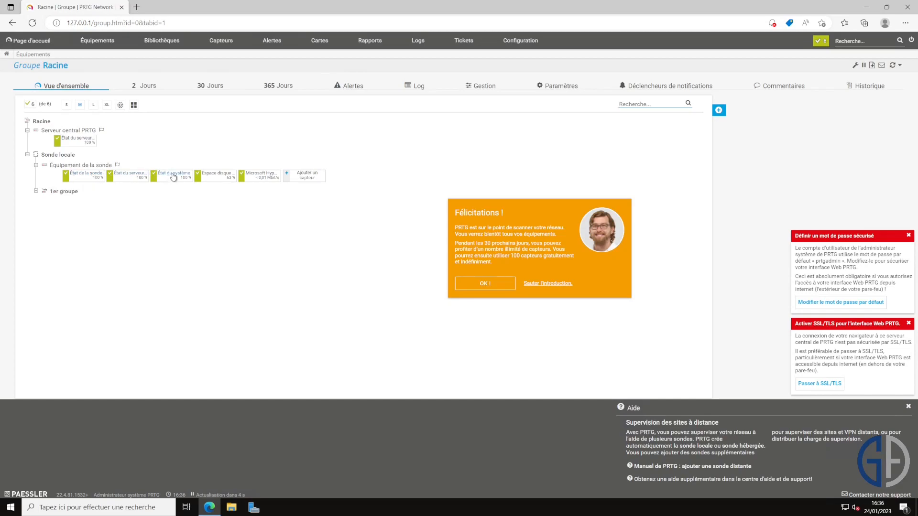
Step: Dismiss the Félicitations message and change the default administrator password by entering the old password, then the new one twice
left_click(551, 284)
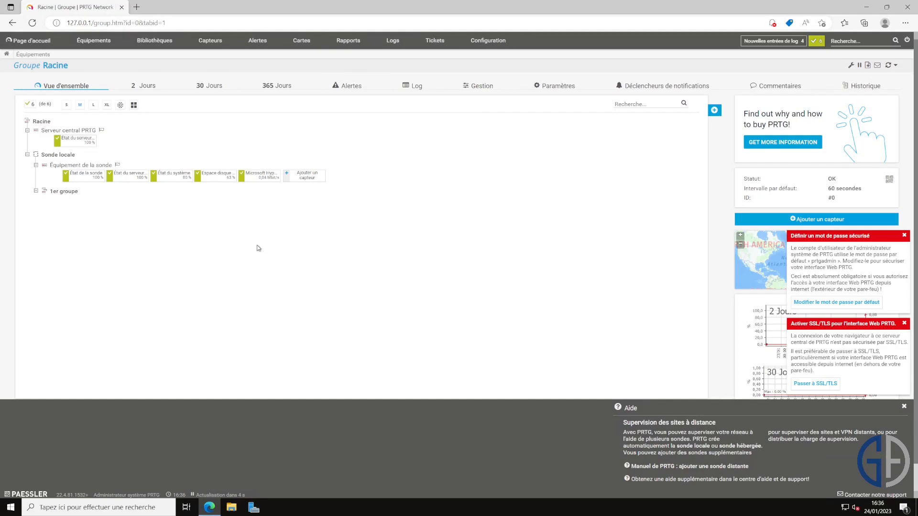
left_click(850, 303)
type("in")
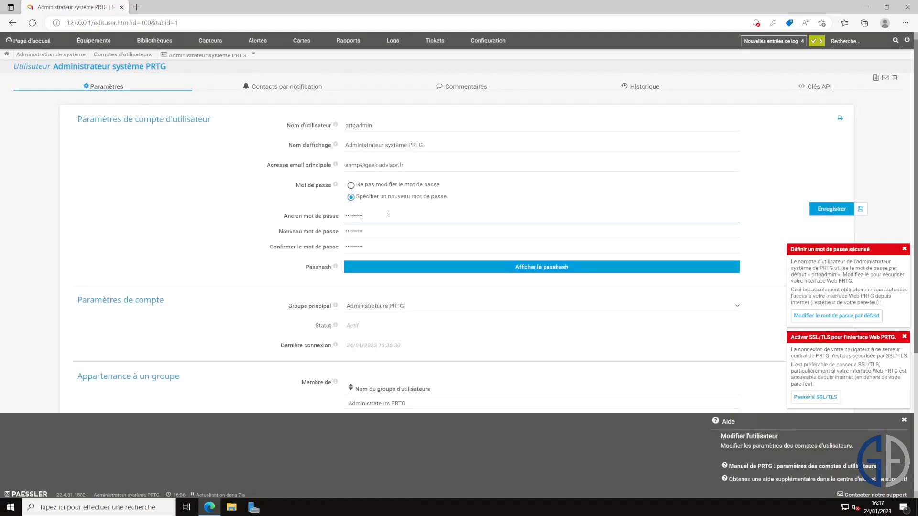
key("Tab")
type("••••••")
key("Tab")
type("••••••••")
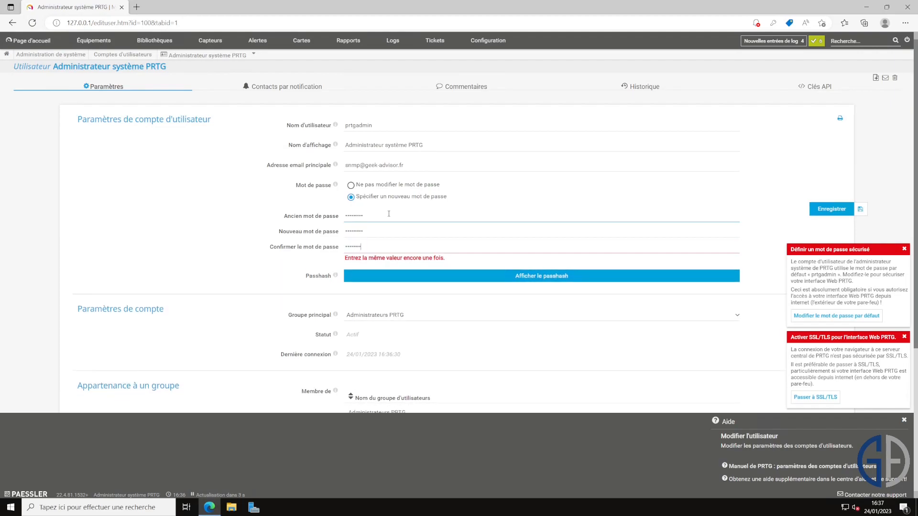
type("•")
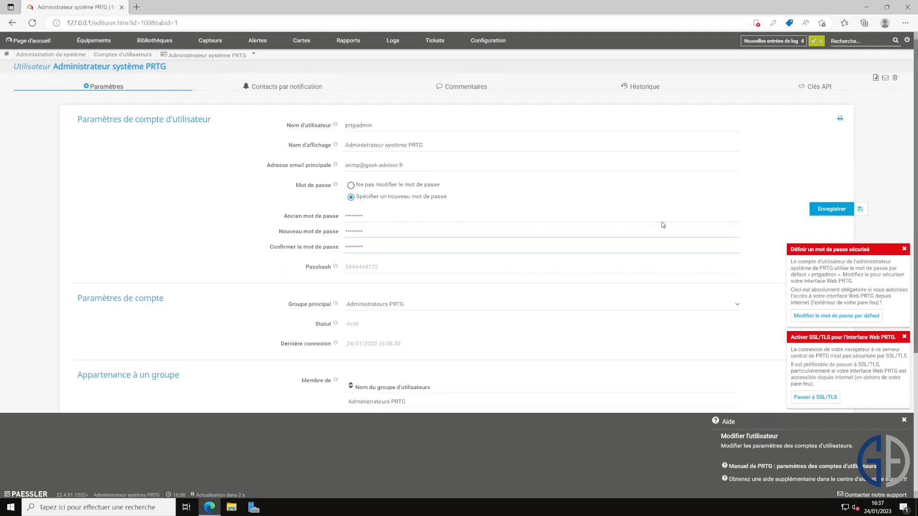
key("Return")
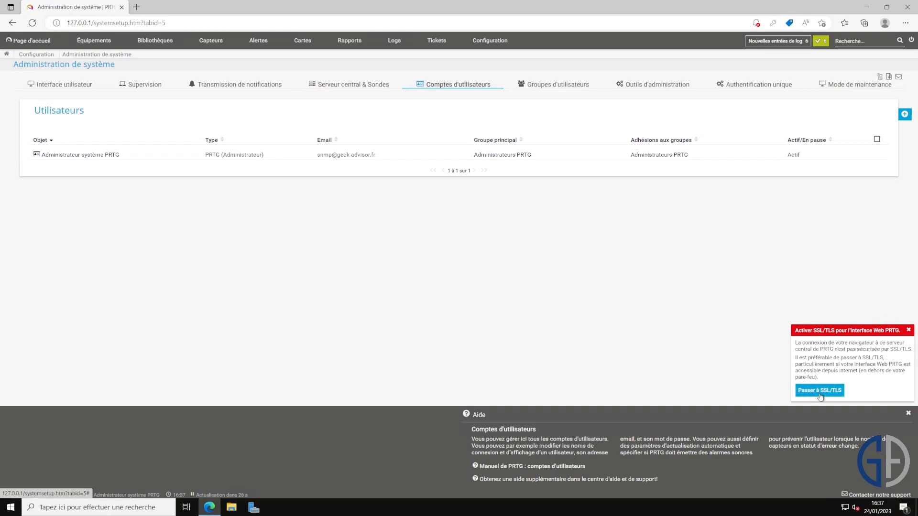
left_click(819, 395)
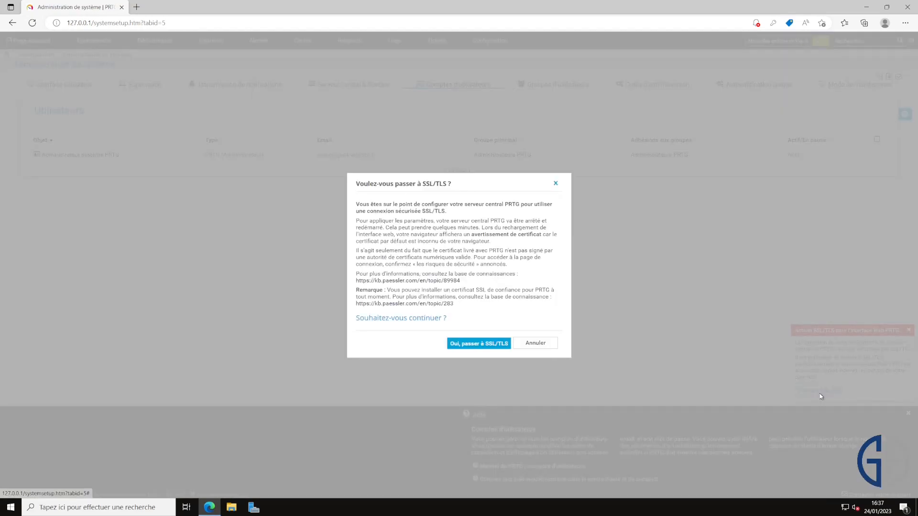
left_click(471, 344)
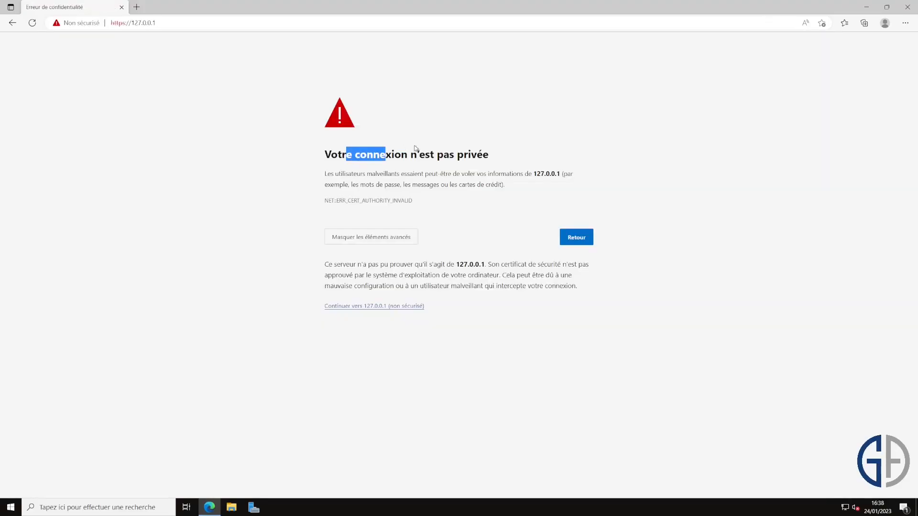
left_click_drag(415, 148, 511, 148)
left_click(513, 211)
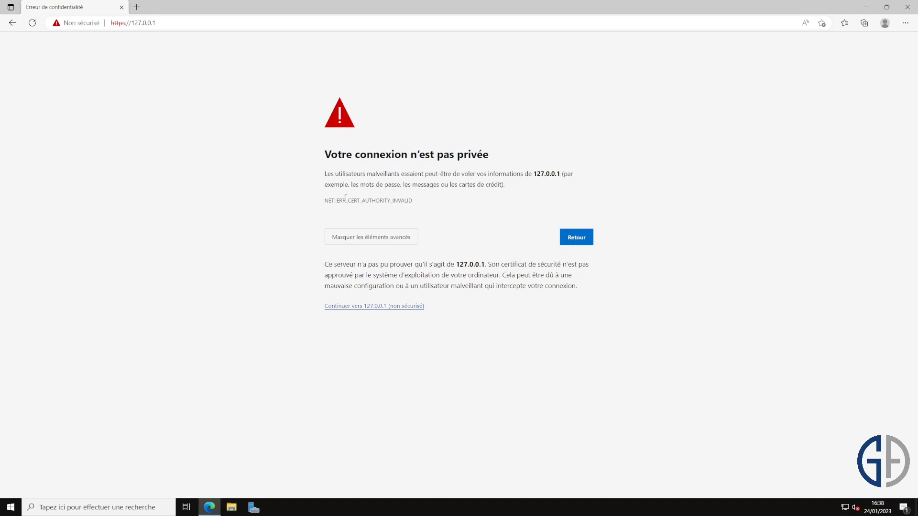
left_click(96, 23)
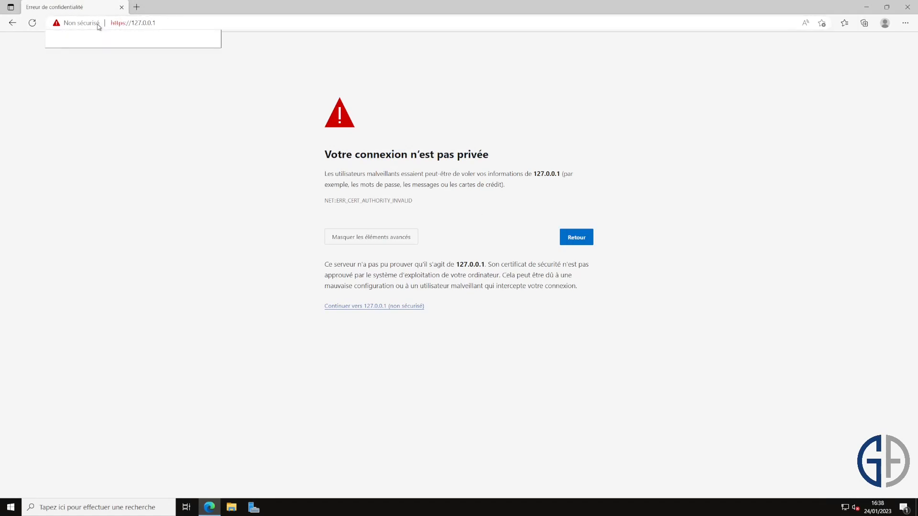
left_click(362, 82)
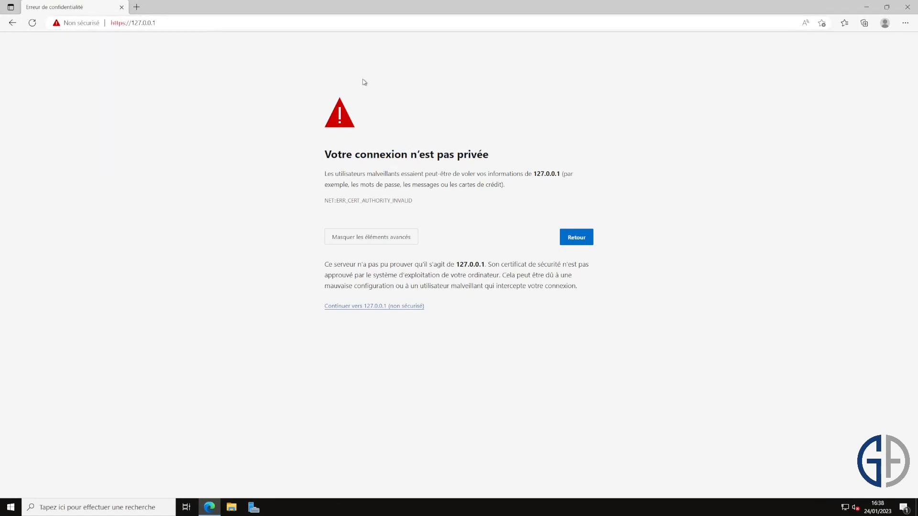
left_click(384, 306)
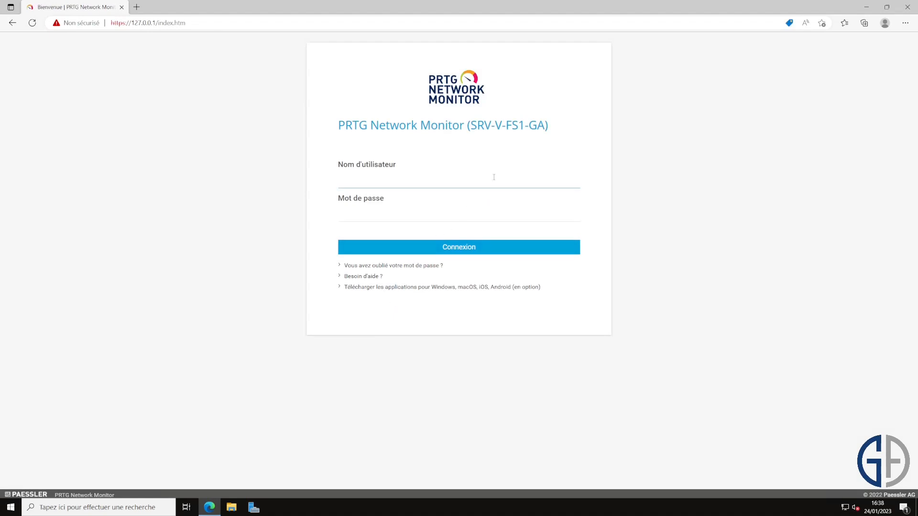
type("admin")
key("BackSpace")
key("BackSpace")
key("BackSpace")
key("BackSpace")
key("BackSpace")
type("prtgamin")
key("Tab")
left_click(497, 176)
key("ctrl+a")
key("Tab")
key("Return")
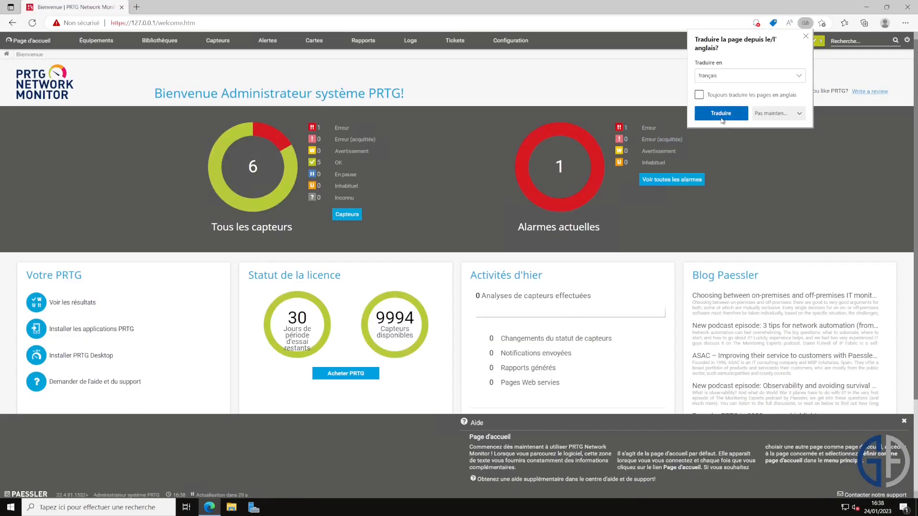
left_click(763, 116)
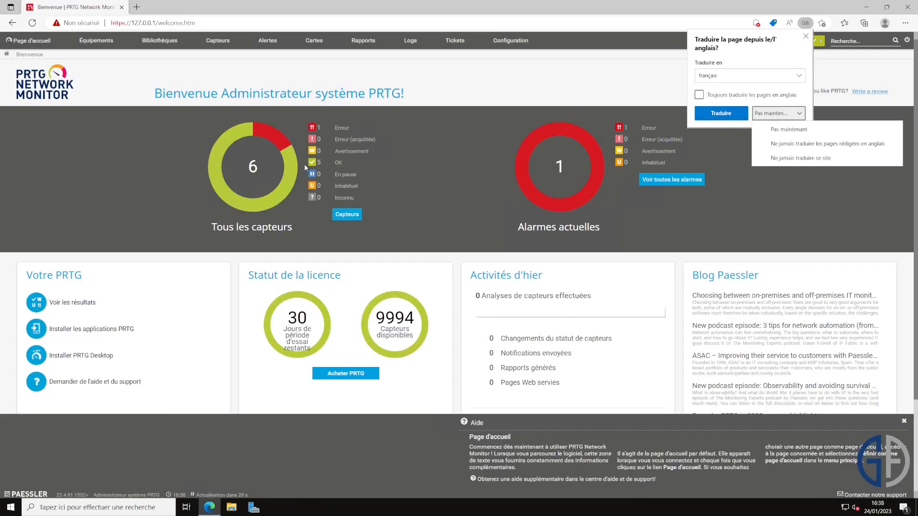
left_click(832, 159)
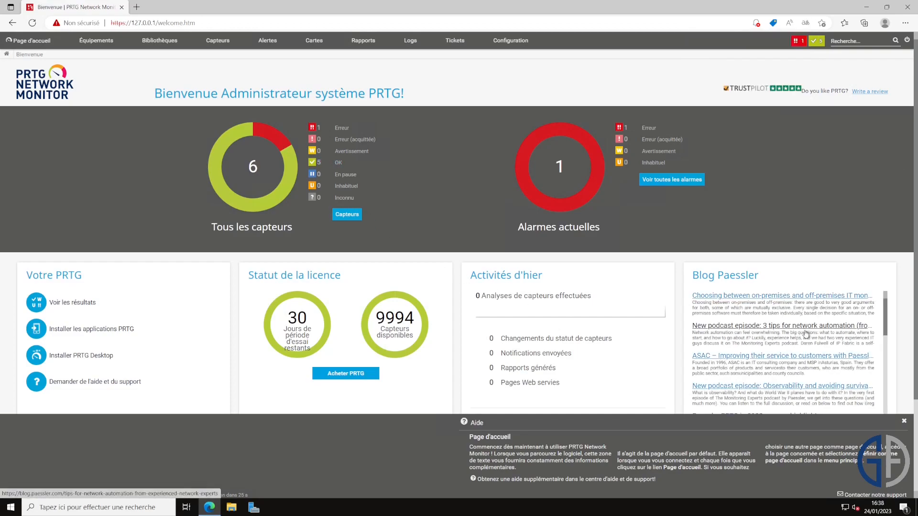
scroll(395, 359, "down", 2)
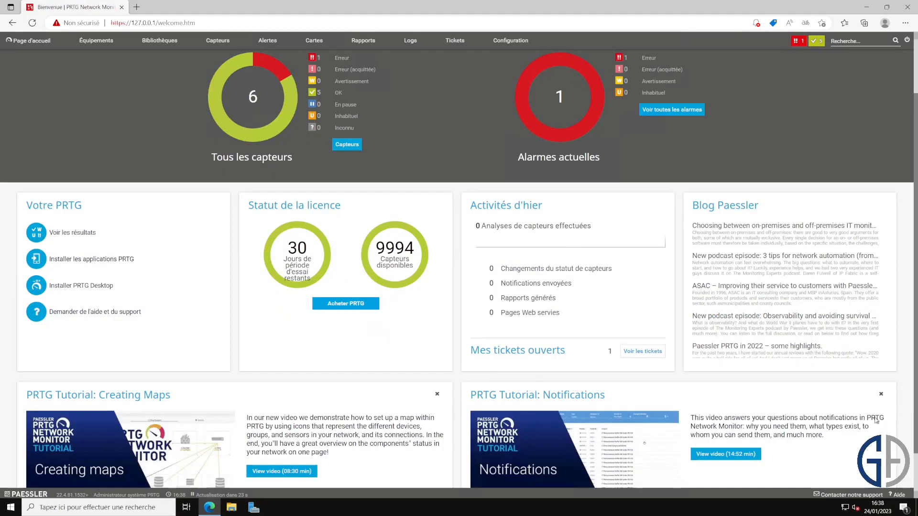
left_click_drag(378, 254, 437, 252)
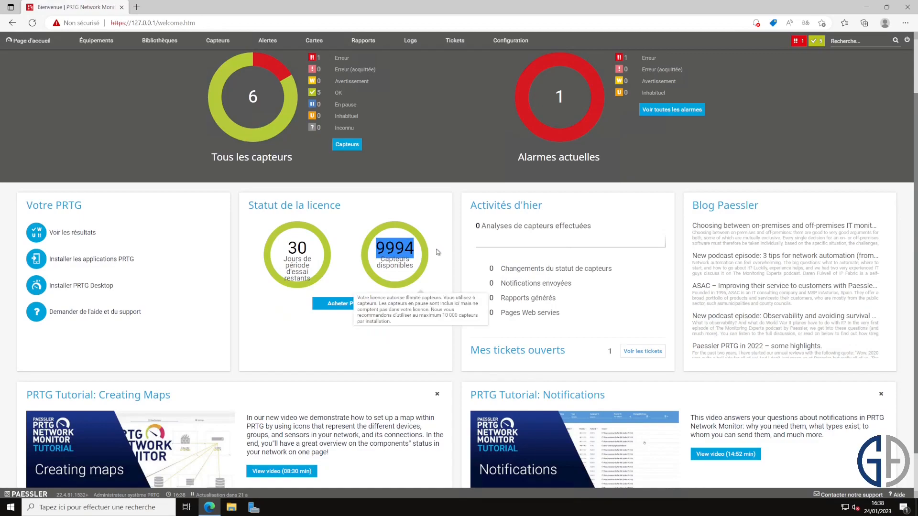
left_click(568, 311)
scroll(332, 287, "down", 2)
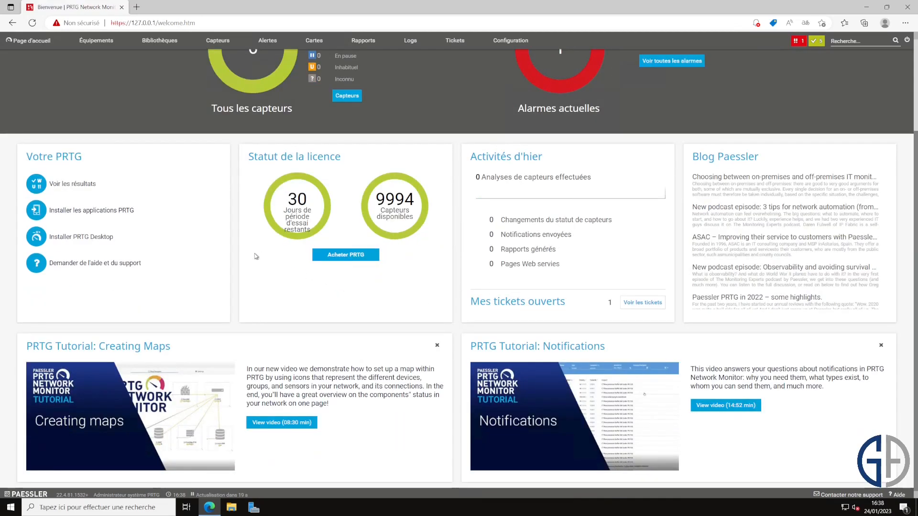
scroll(262, 256, "up", 3)
left_click_drag(375, 316, 420, 318)
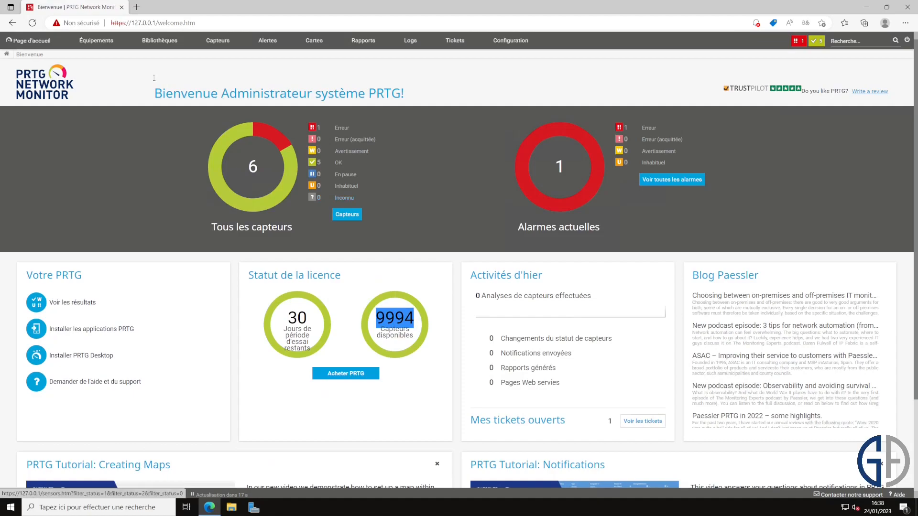
mouse_move(103, 41)
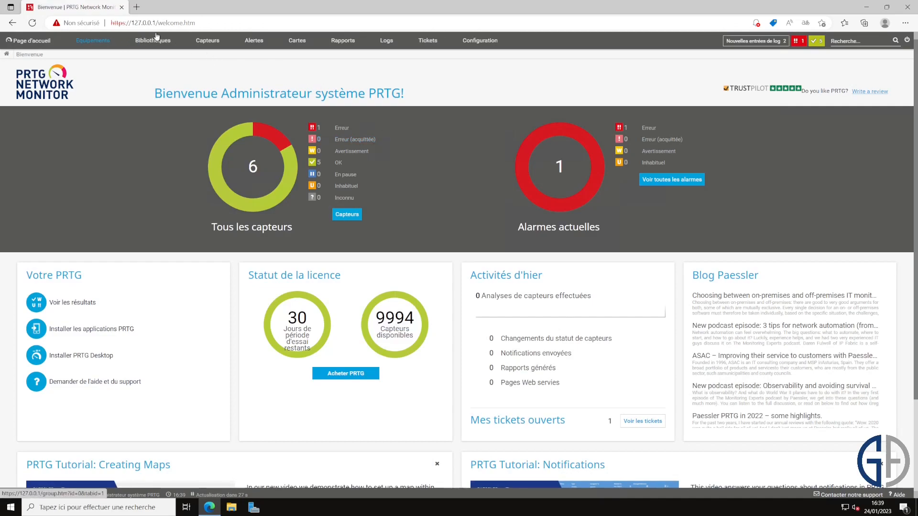
Step: Start adding a sensor on a new device placed in 1er groupe
mouse_move(214, 45)
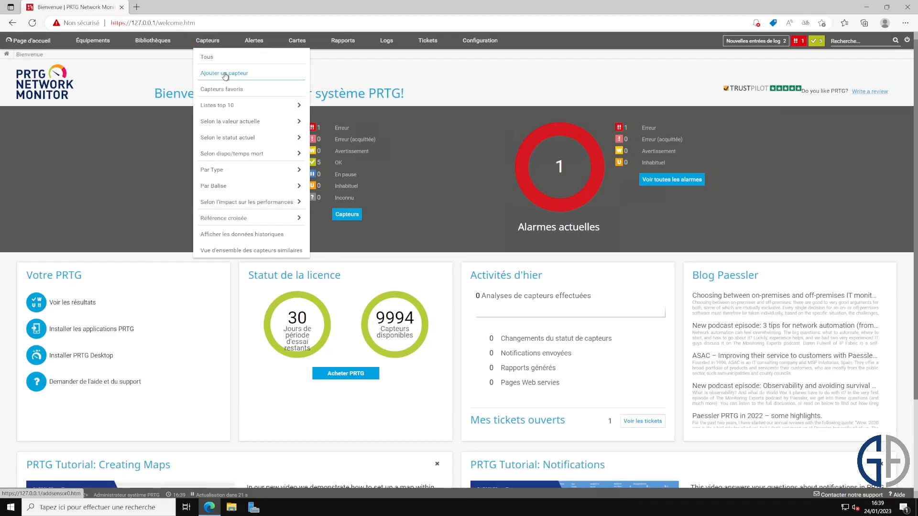
left_click(225, 75)
left_click(249, 129)
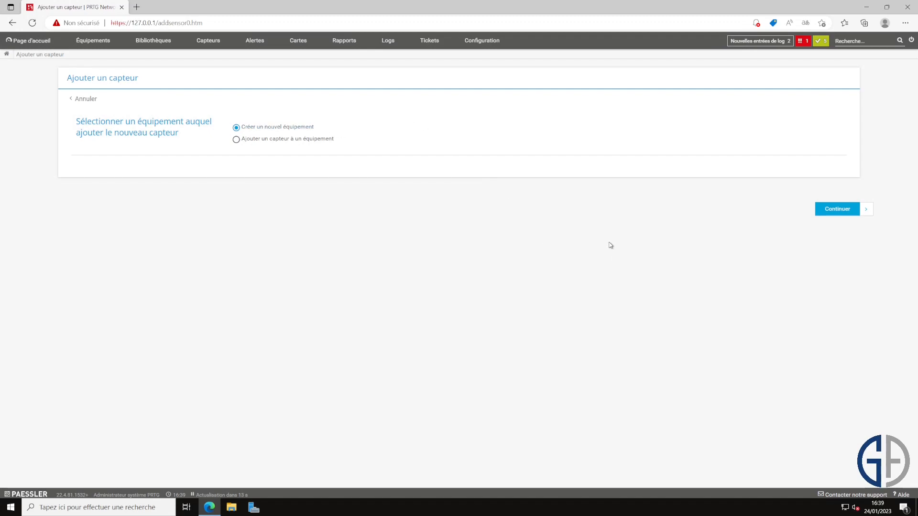
left_click(841, 214)
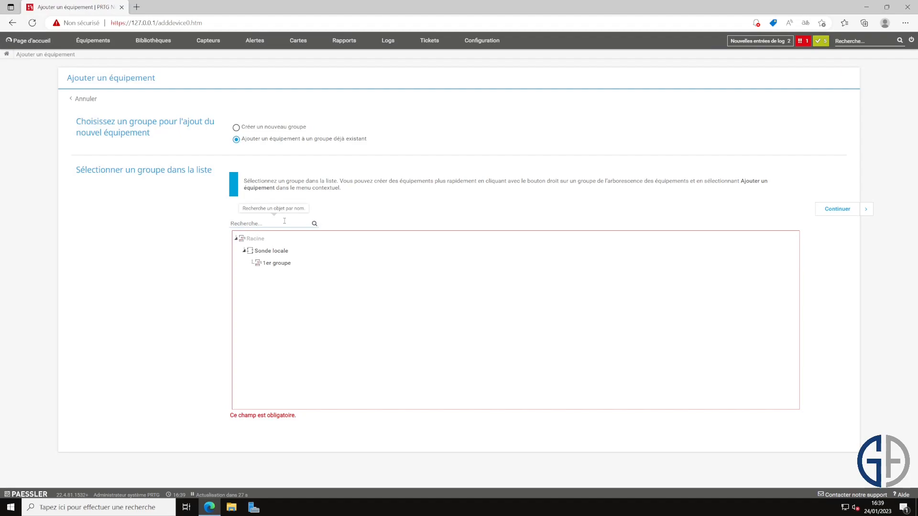
left_click(286, 263)
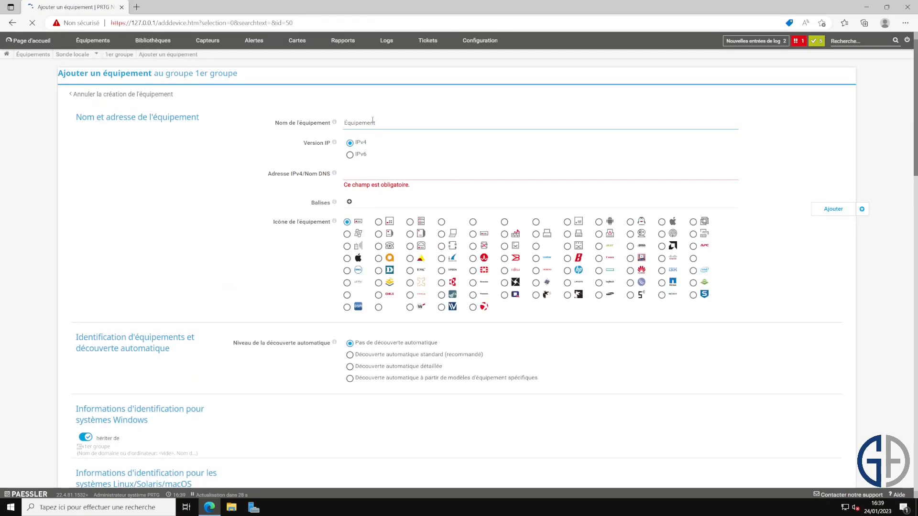
Step: Name the device pfSense1 with IPv4 address 192.168.10.1
type("pfSense1")
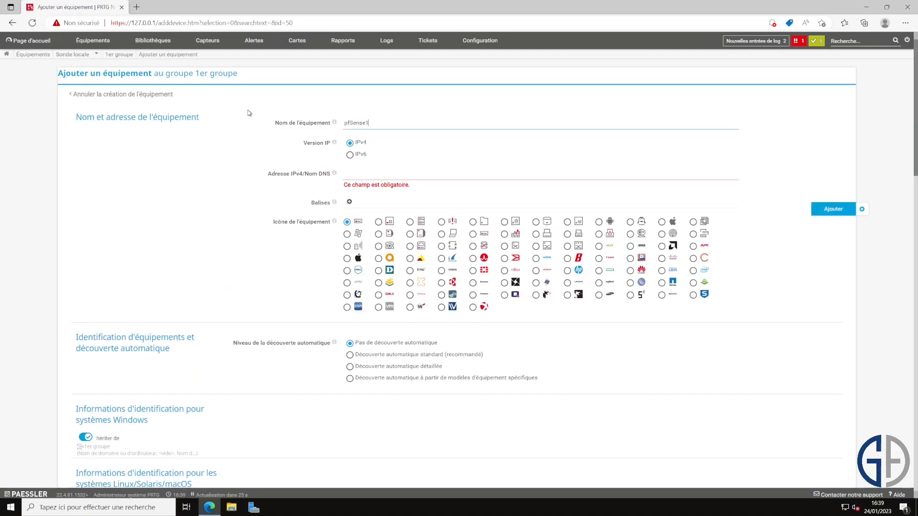
key("Tab")
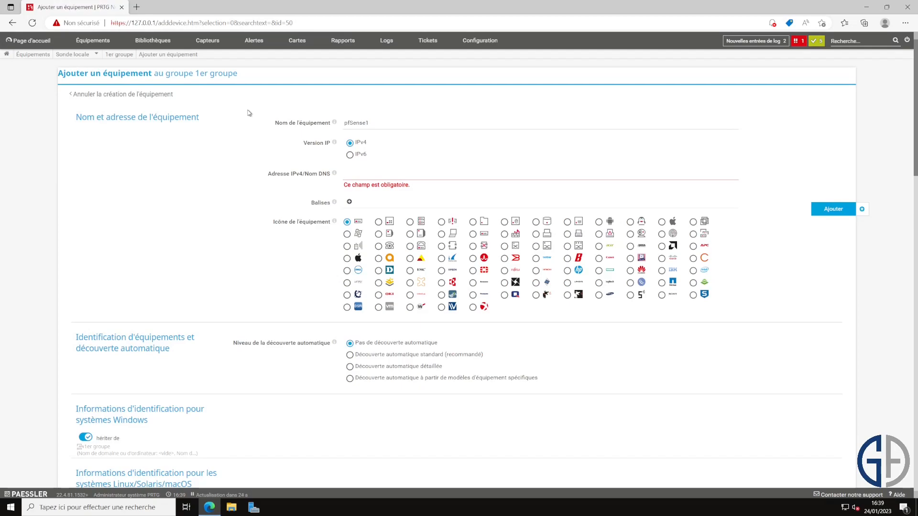
type("192.168.10.1")
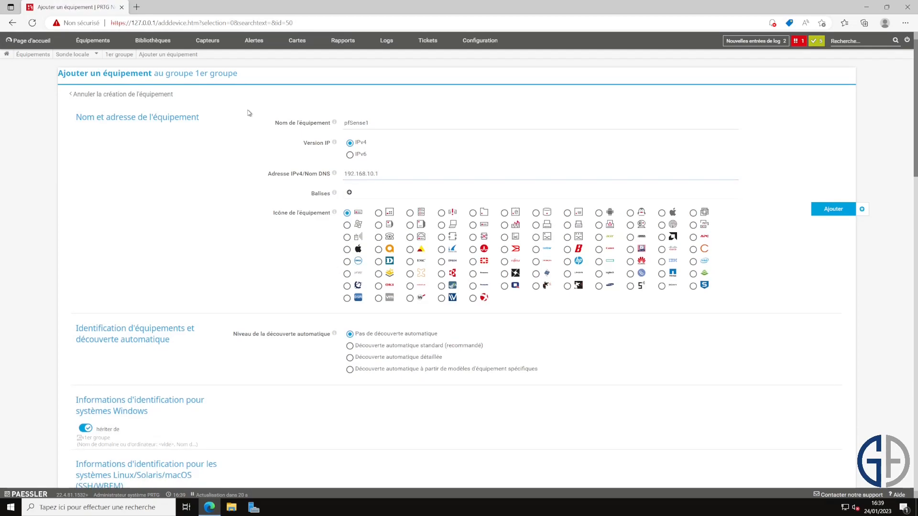
left_click(735, 225)
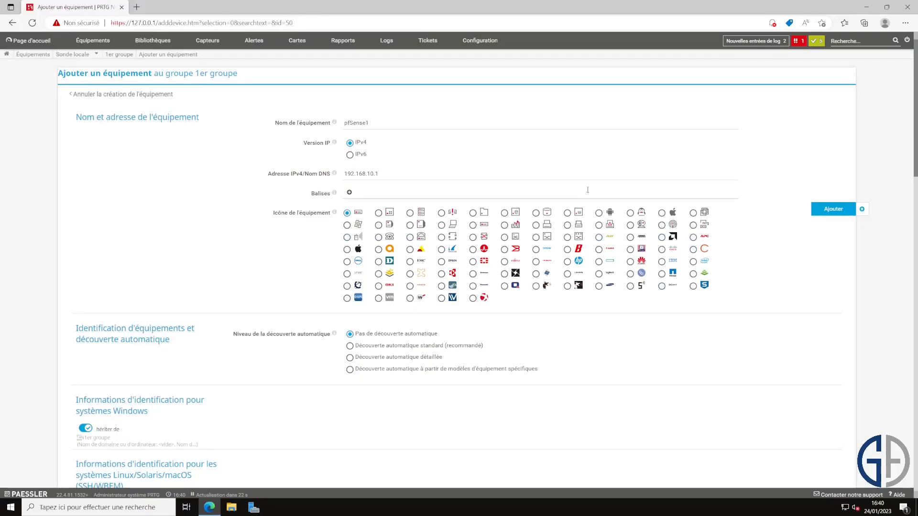
Step: Pick a different icon for pfSense1 and review the settings down to the SNMP credentials
left_click(505, 226)
scroll(665, 336, "down", 1)
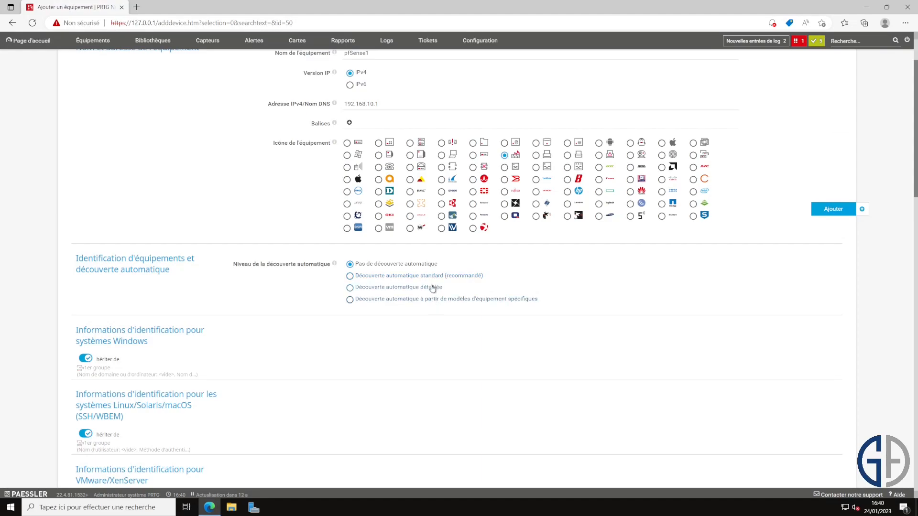
scroll(242, 317, "down", 1)
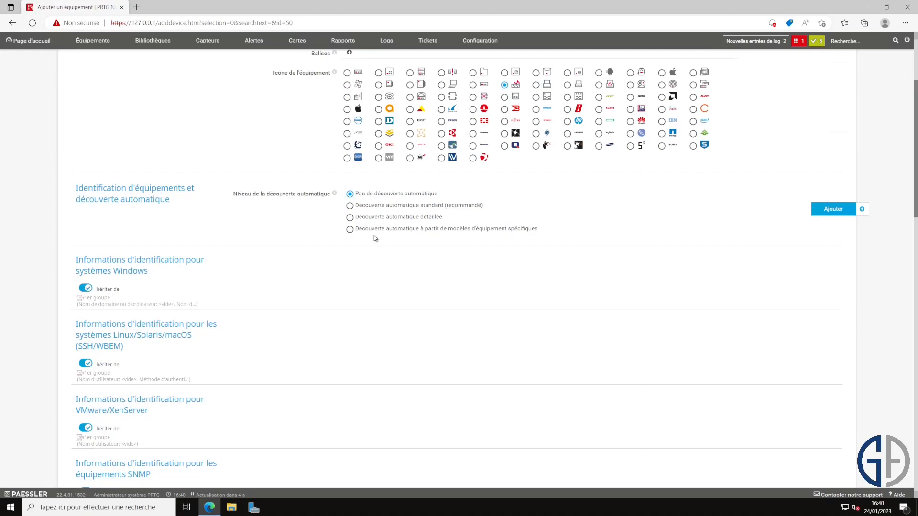
scroll(374, 230, "down", 5)
scroll(374, 231, "down", 2)
scroll(373, 230, "up", 5)
scroll(163, 138, "up", 1)
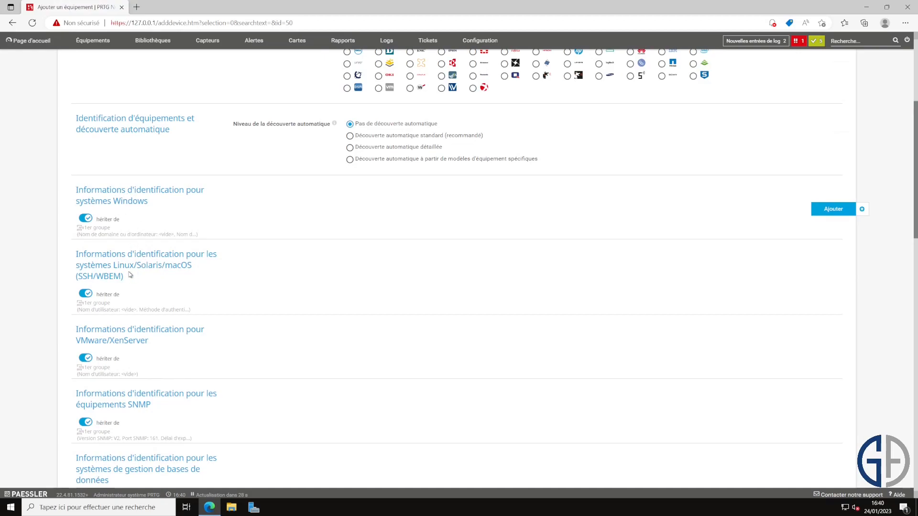
scroll(201, 232, "up", 2)
scroll(163, 223, "down", 2)
scroll(172, 203, "down", 3)
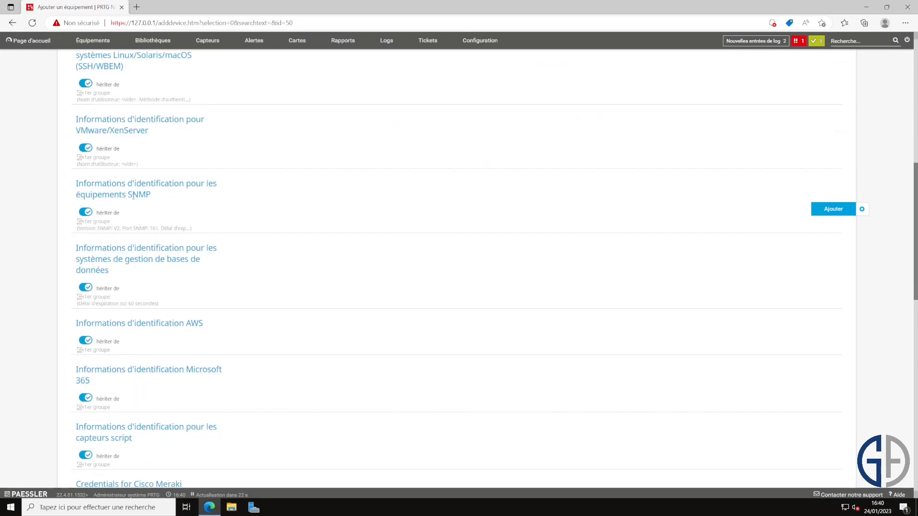
double_click(142, 194)
scroll(143, 195, "up", 3)
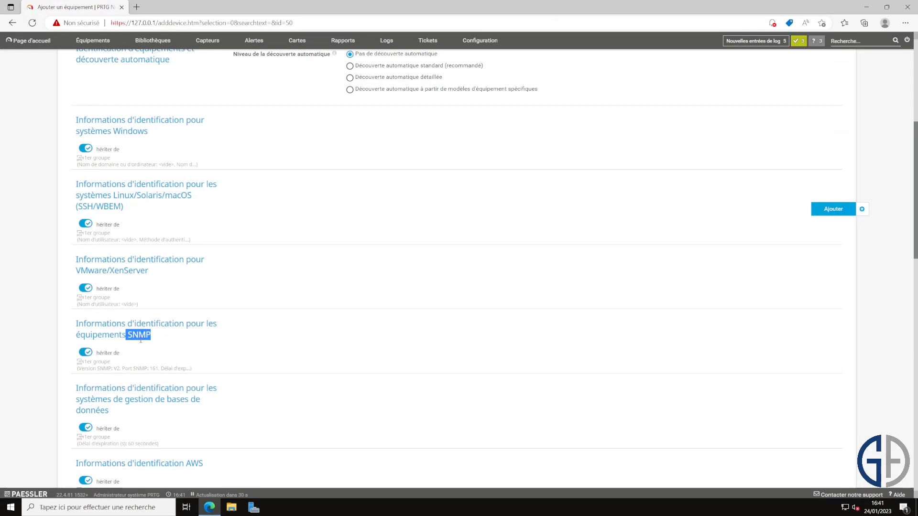
Step: Stop inheriting SNMP credentials and set SNMP v2c with a custom community string
left_click(126, 348)
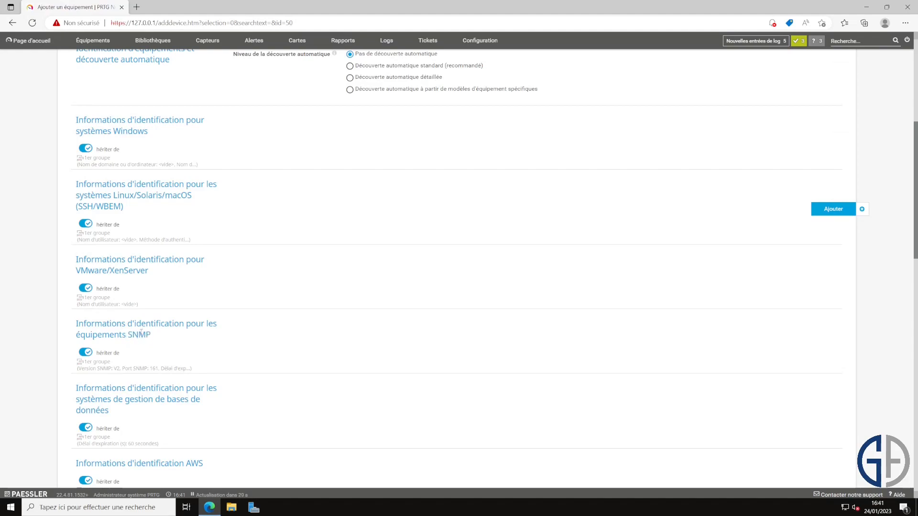
left_click(120, 354)
left_click(392, 344)
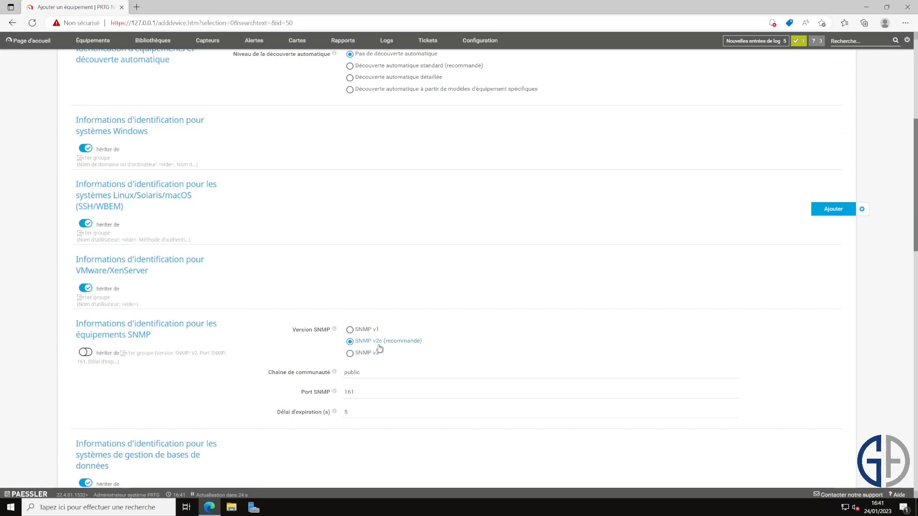
key("Tab")
scroll(497, 358, "down", 1)
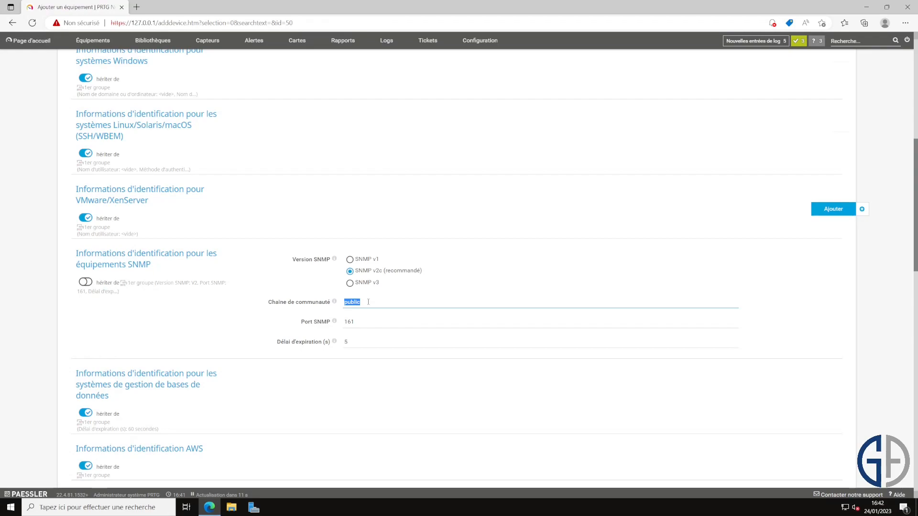
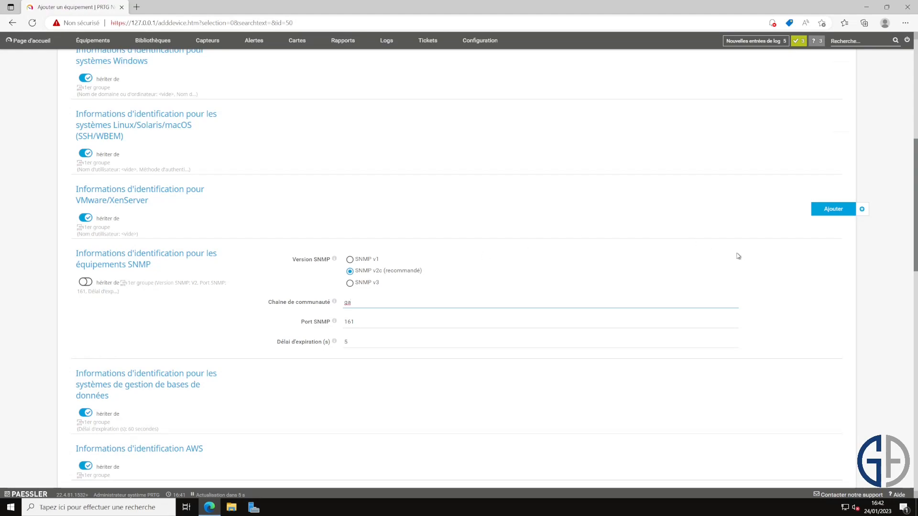
Step: Confirm SNMP v2c, the community string and port 161, then add pfSense1 to 1er groupe
left_click(366, 288)
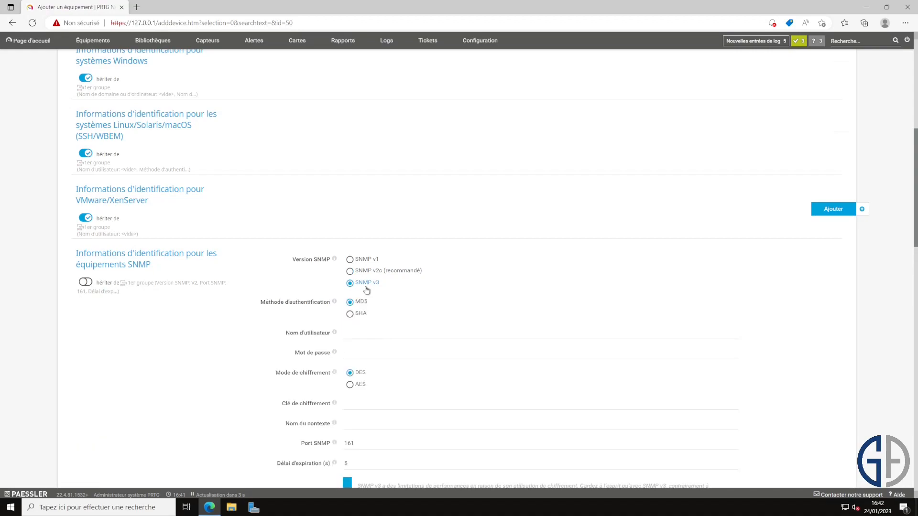
scroll(395, 351, "down", 2)
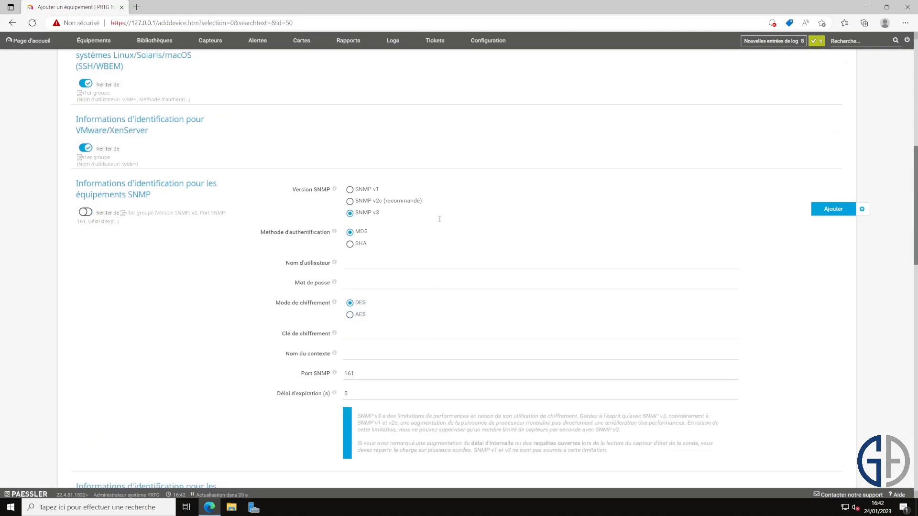
left_click(380, 202)
left_click(392, 233)
left_click_drag(393, 233, 329, 237)
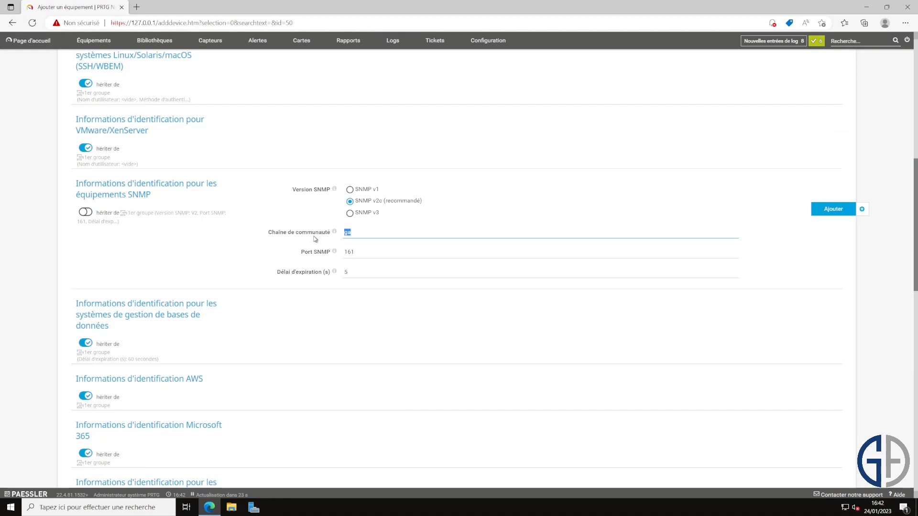
left_click(402, 252)
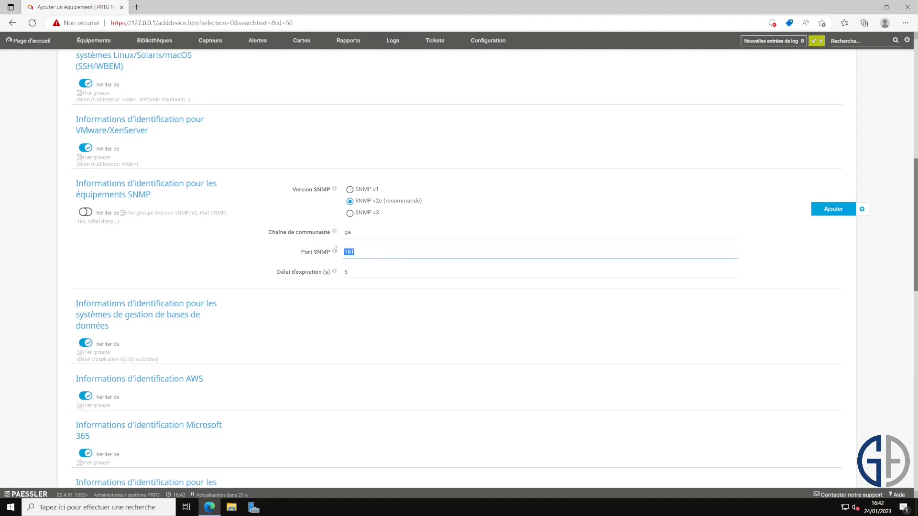
left_click(831, 209)
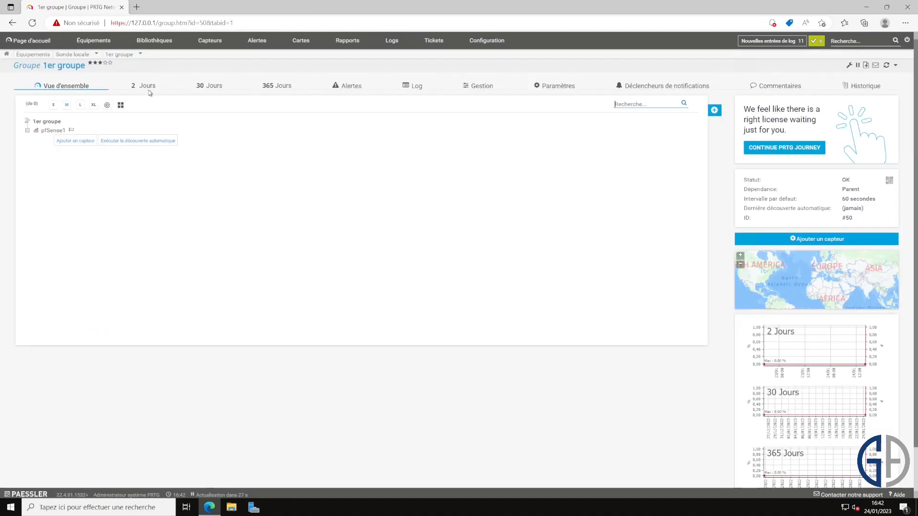
Step: In a new browser tab, go to pfSense's Services > SNMP settings
left_click(136, 7)
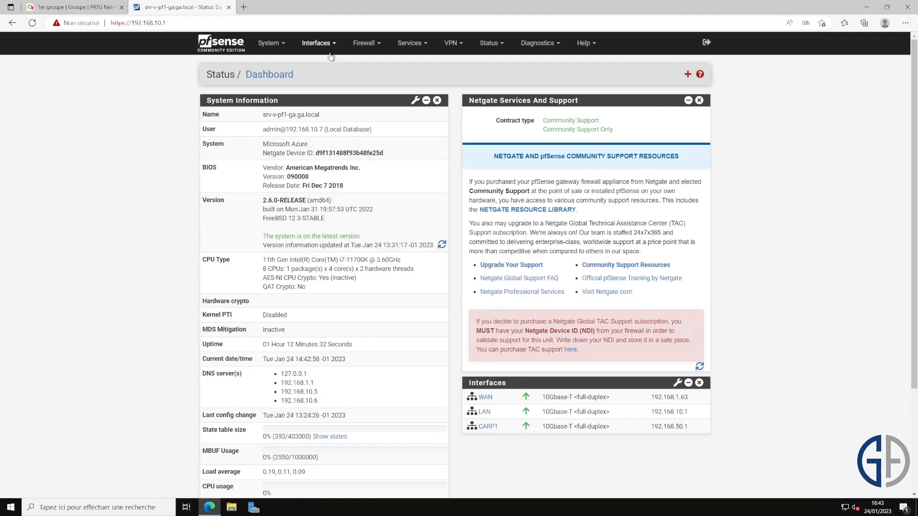
left_click(319, 44)
left_click(276, 44)
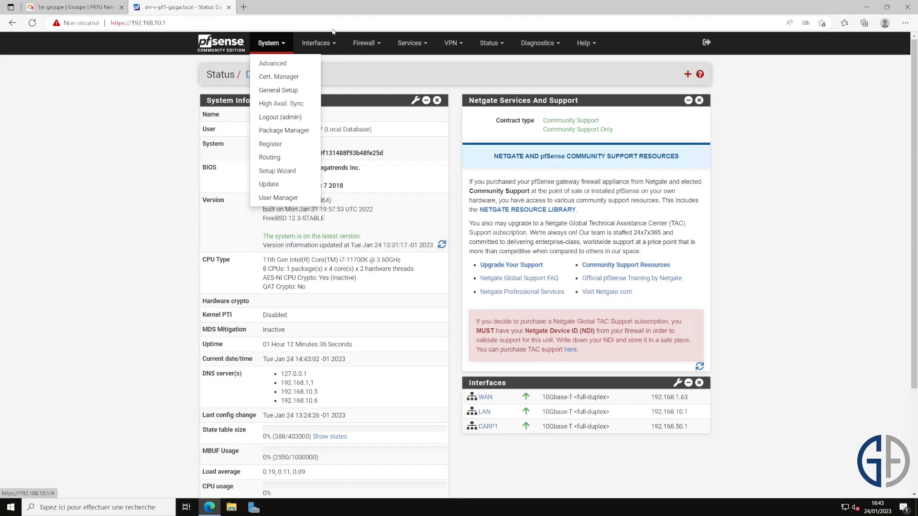
left_click(409, 43)
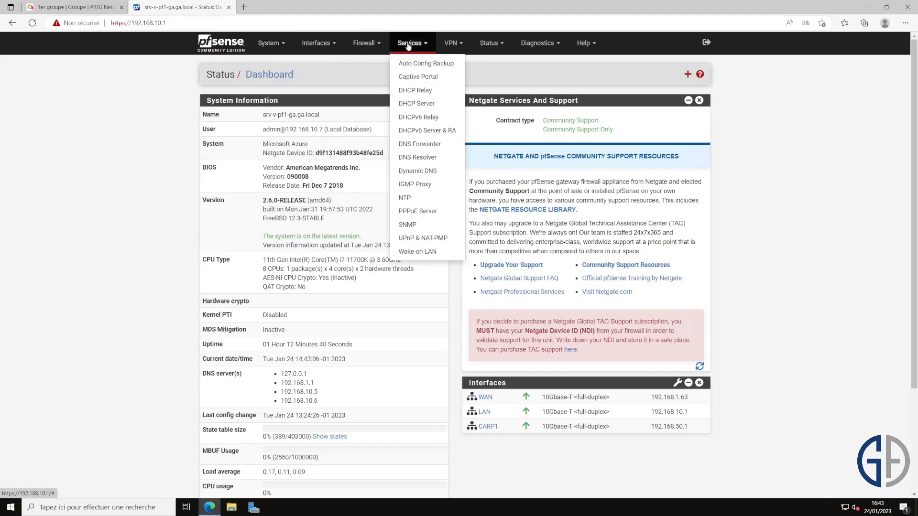
left_click(431, 224)
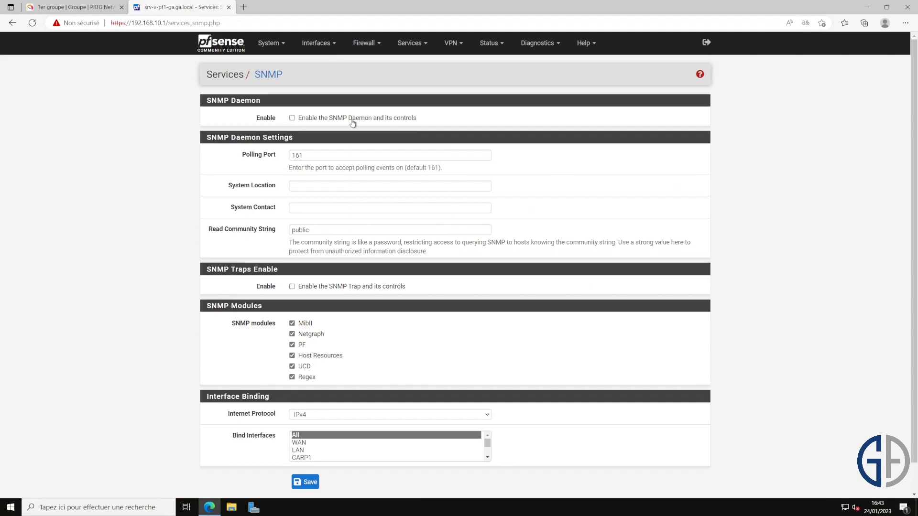
Step: Enable the SNMP daemon on port 161 with the custom read community string and save
left_click(338, 119)
double_click(313, 155)
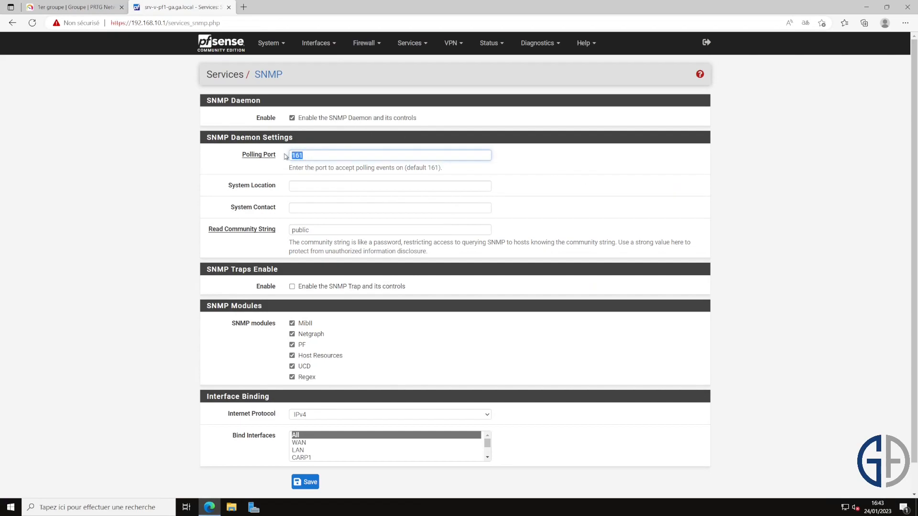
double_click(328, 227)
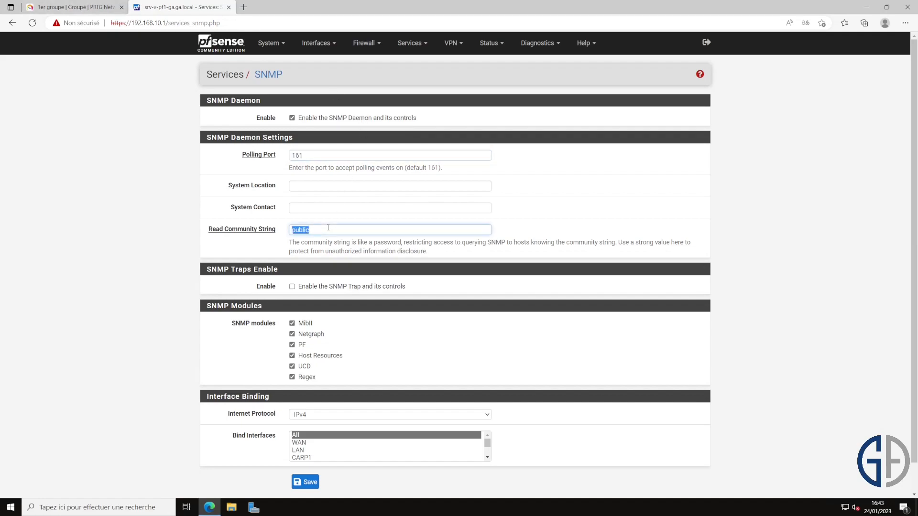
left_click(545, 209)
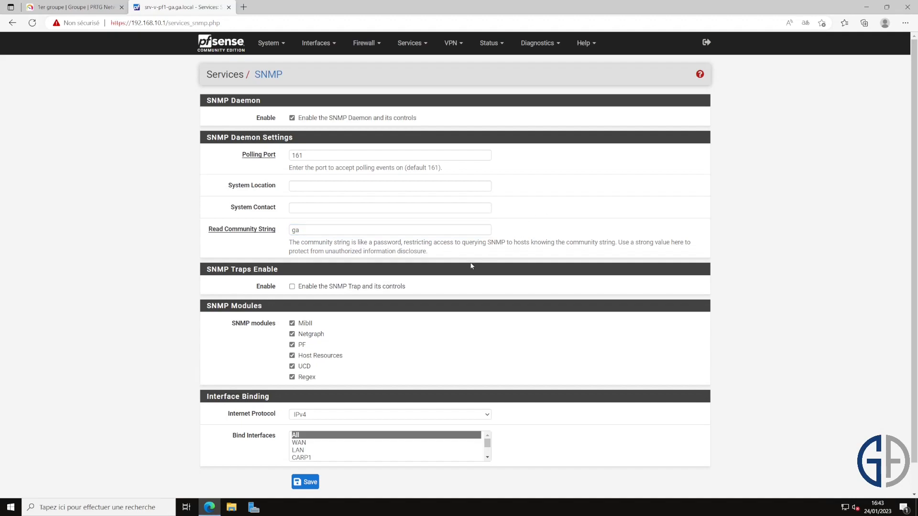
scroll(333, 179, "down", 1)
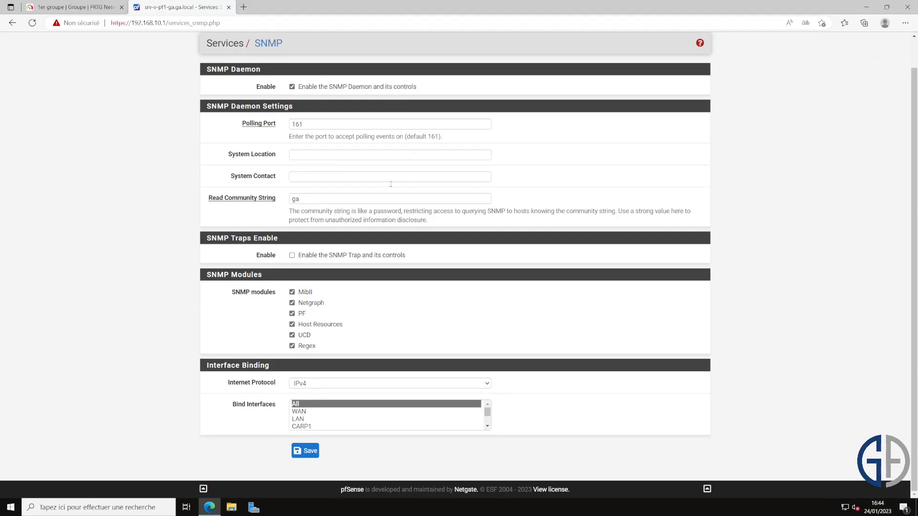
left_click_drag(369, 200, 256, 205)
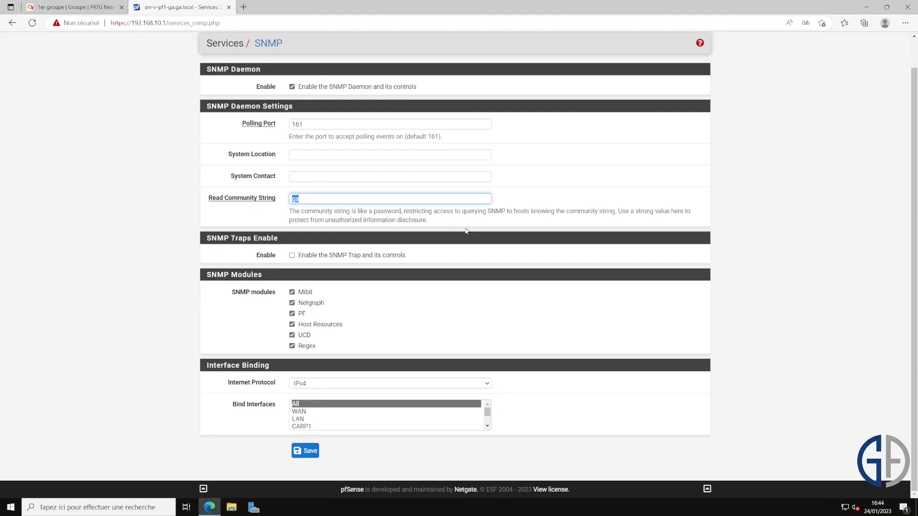
left_click(311, 455)
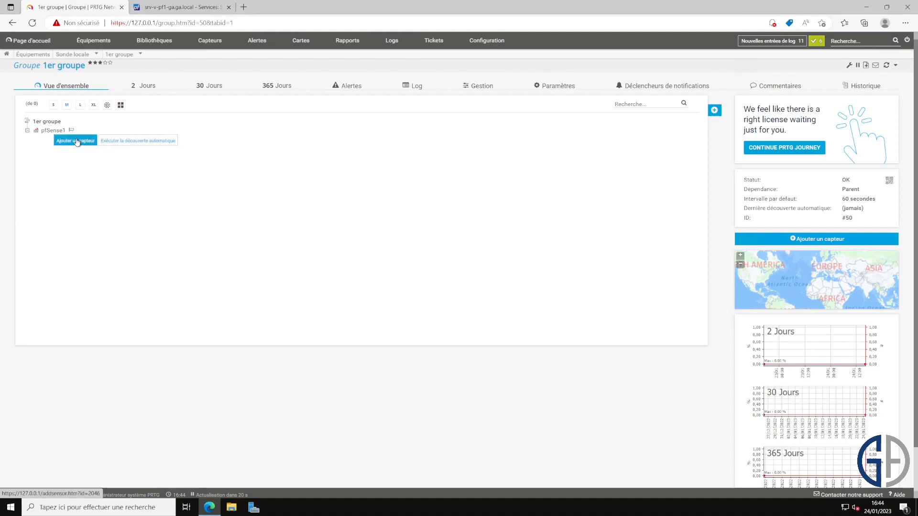
Step: Create a Charge CPU (SNMP) sensor on pfSense1 from the SNMP-filtered list, with 5-star priority
left_click(76, 142)
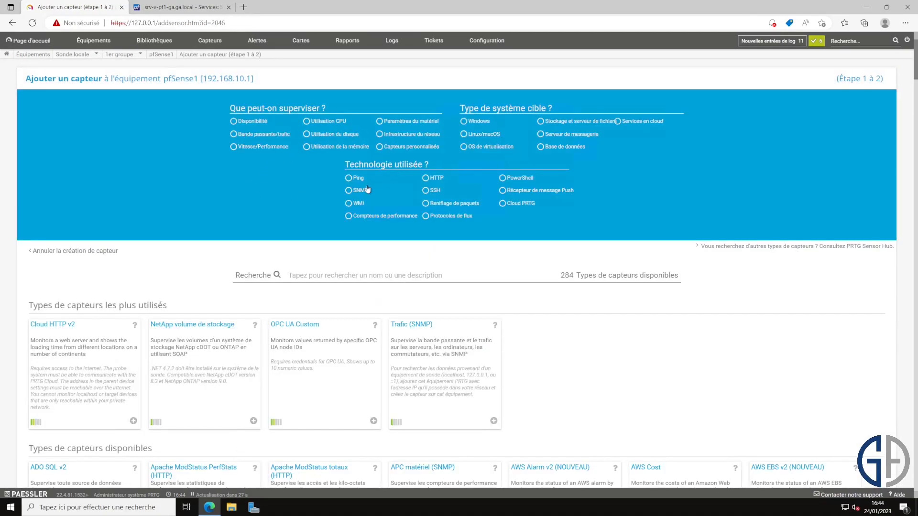
left_click(352, 194)
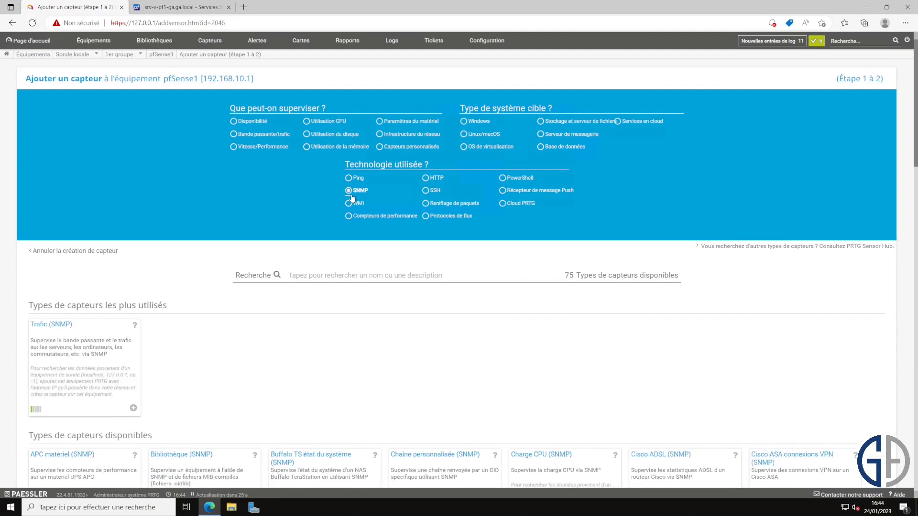
scroll(318, 258, "down", 2)
scroll(358, 227, "up", 1)
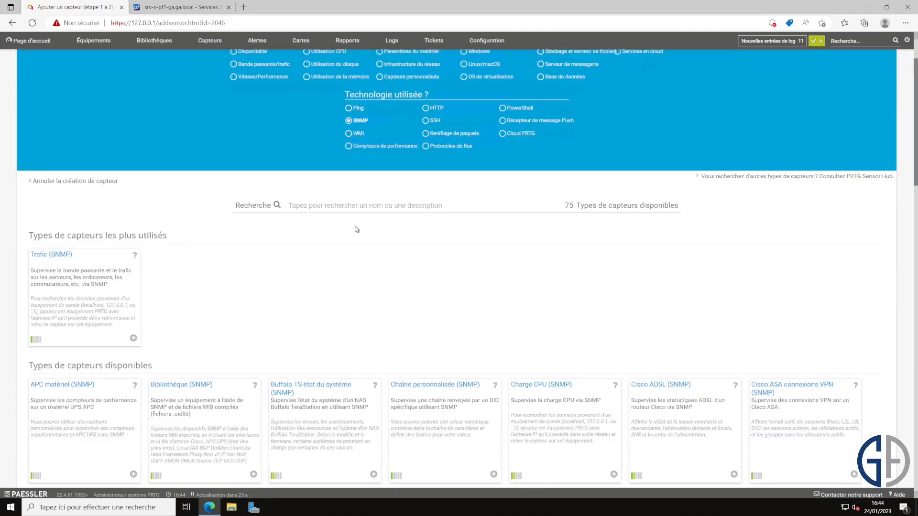
scroll(554, 267, "down", 1)
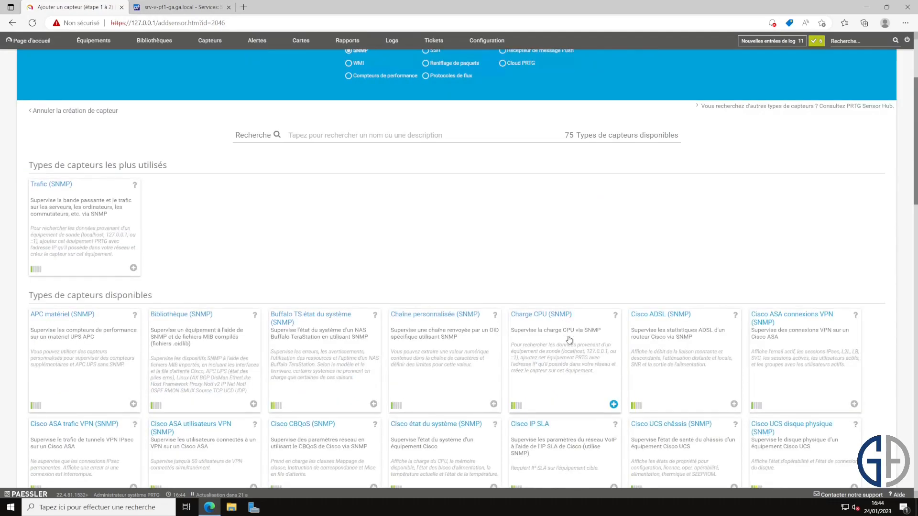
left_click(571, 338)
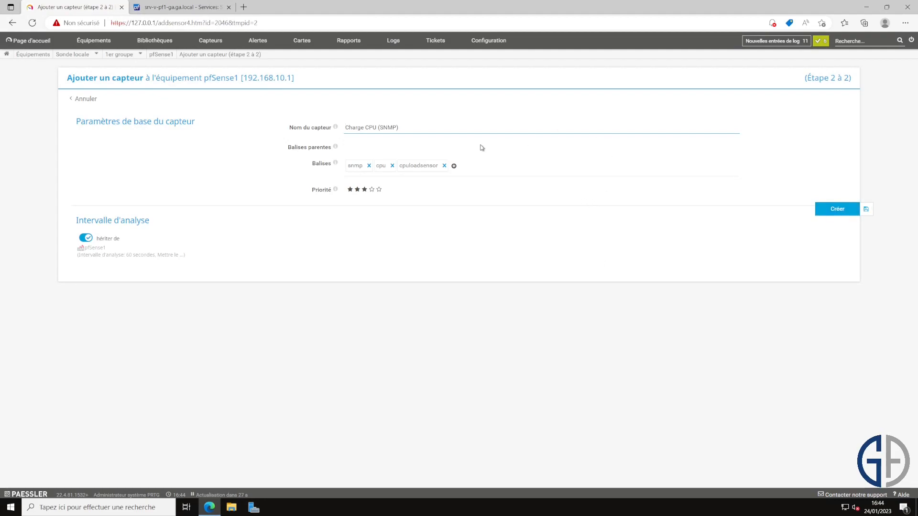
left_click(379, 190)
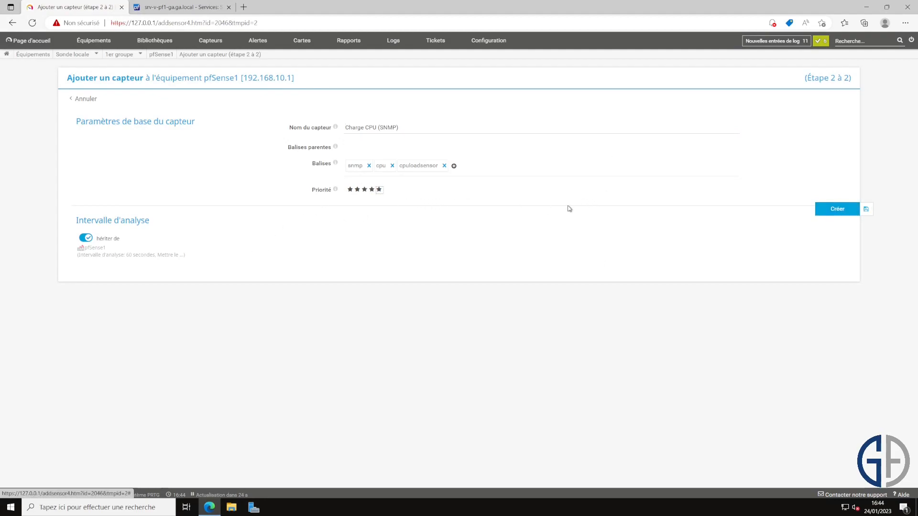
left_click(837, 212)
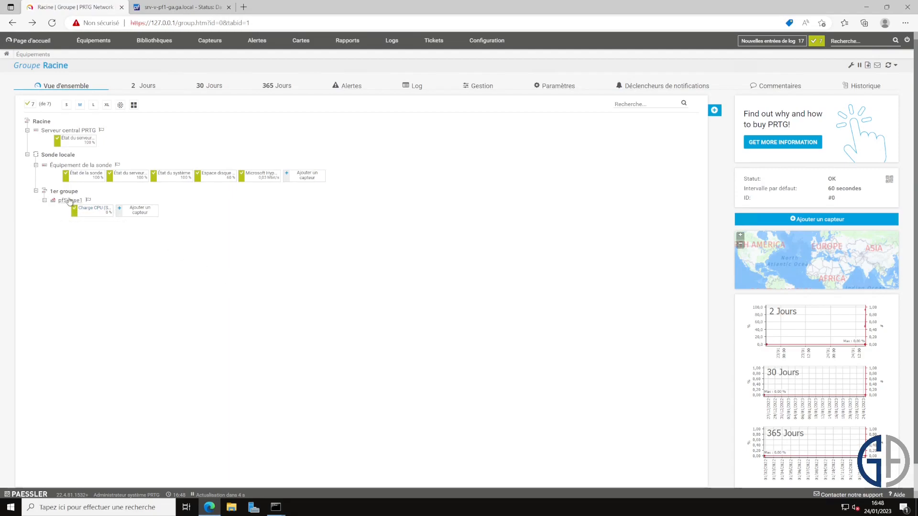
Step: Check the Charge CPU (SNMP) sensor's processor channels, then begin adding another pfSense1 sensor filtered by snmp
left_click(102, 209)
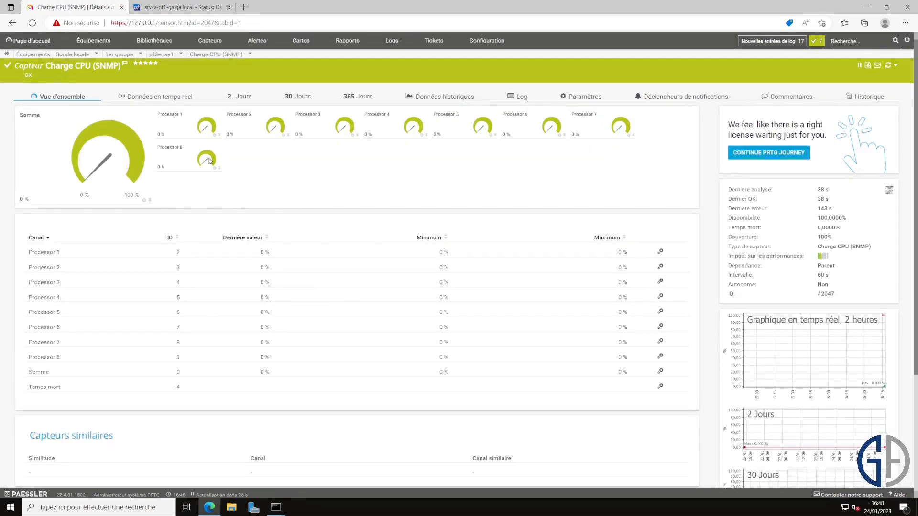
scroll(385, 245, "down", 1)
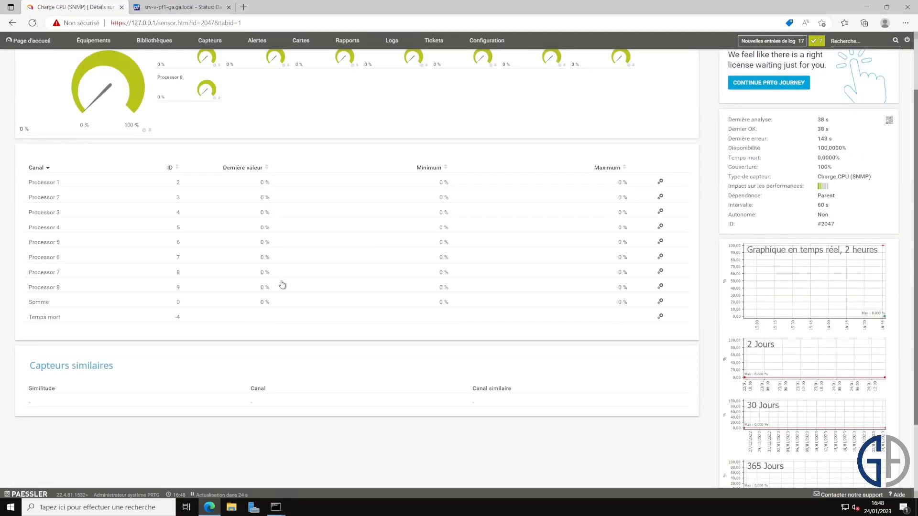
scroll(295, 202, "up", 1)
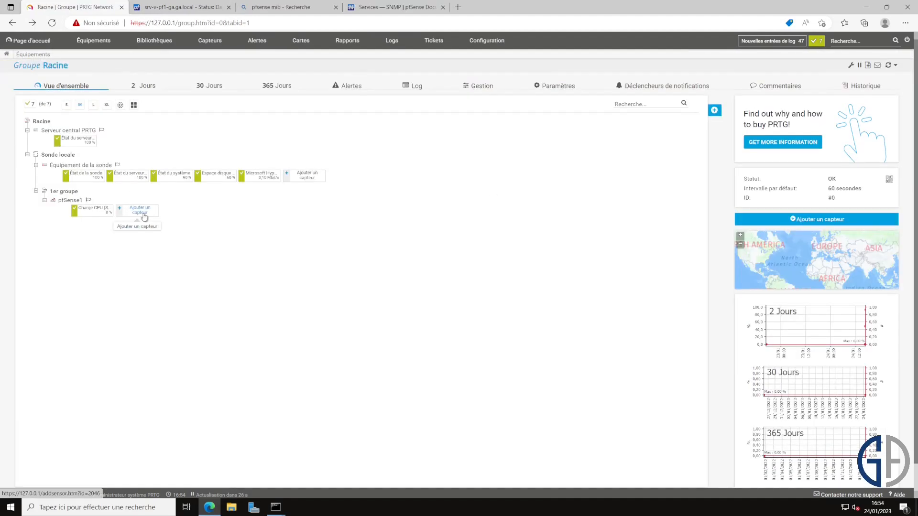
left_click(143, 217)
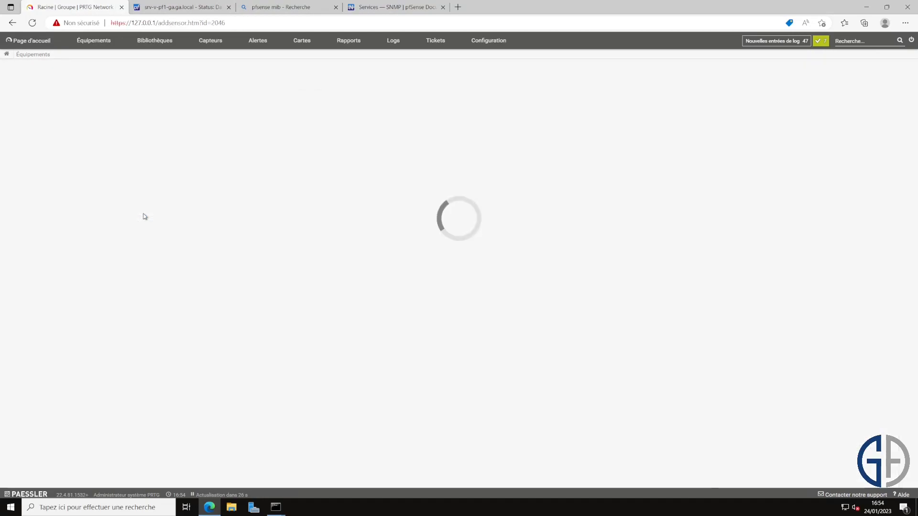
type("snmp")
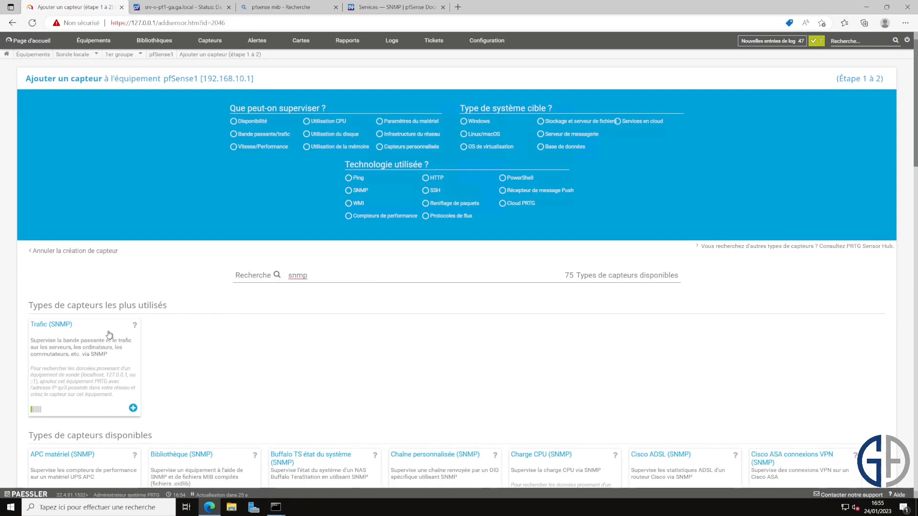
Step: Create Trafic (SNMP) sensors for hn0, hn1 and CARP1 with Erreurs and Rejets channels
scroll(112, 335, "down", 1)
left_click(105, 293)
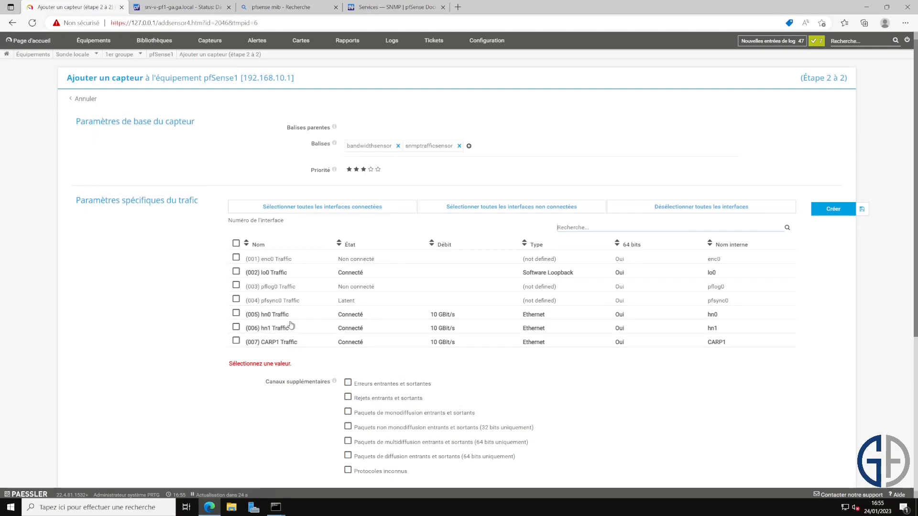
left_click(236, 314)
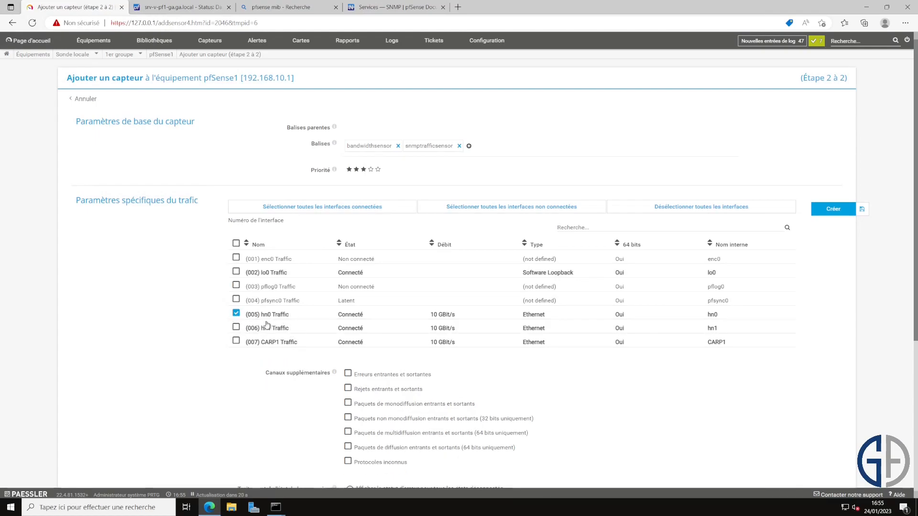
left_click(236, 328)
left_click(236, 341)
scroll(246, 341, "down", 2)
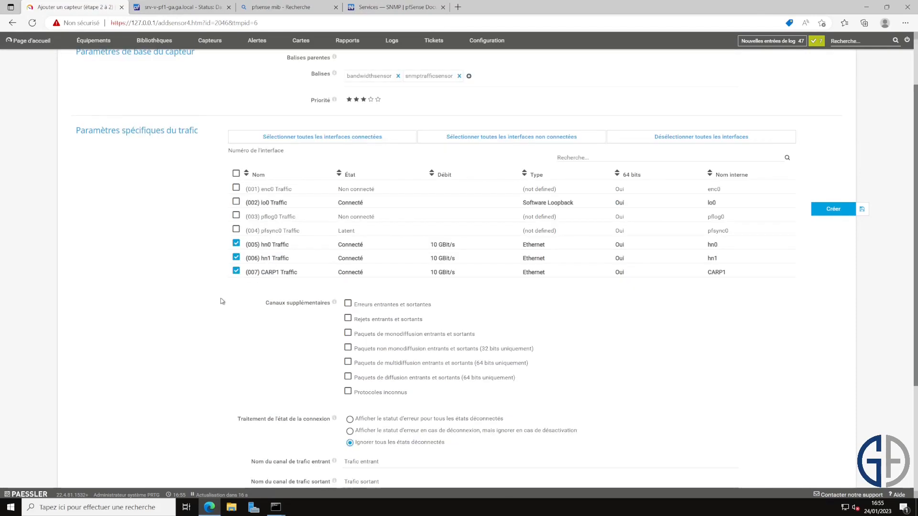
scroll(343, 282, "down", 2)
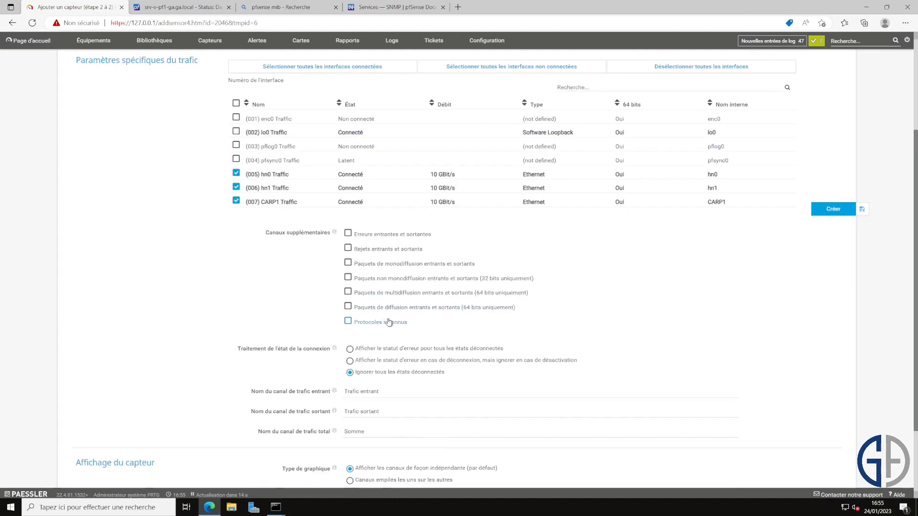
left_click(400, 237)
left_click(408, 250)
scroll(837, 209, "up", 3)
left_click(834, 209)
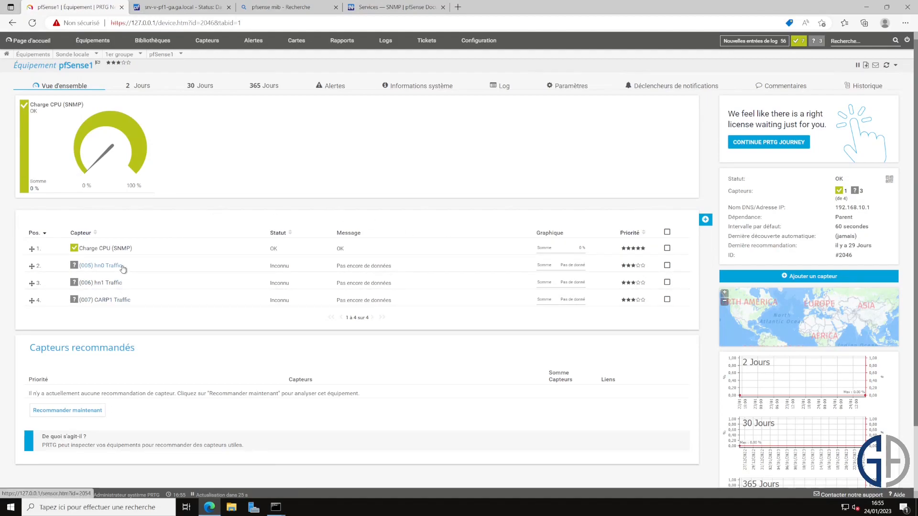
Step: Reload pfSense1's overview, then go from the welcome page to the Équipements device tree
left_click(56, 63)
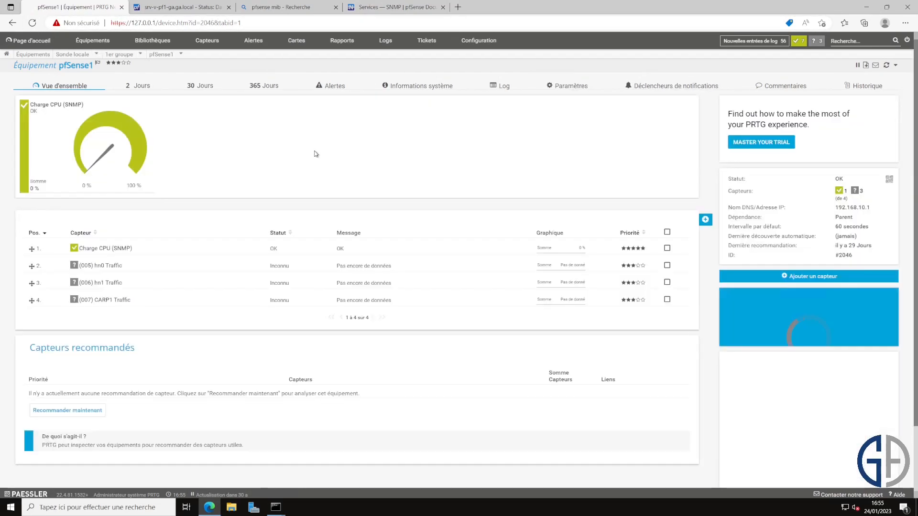
left_click(69, 87)
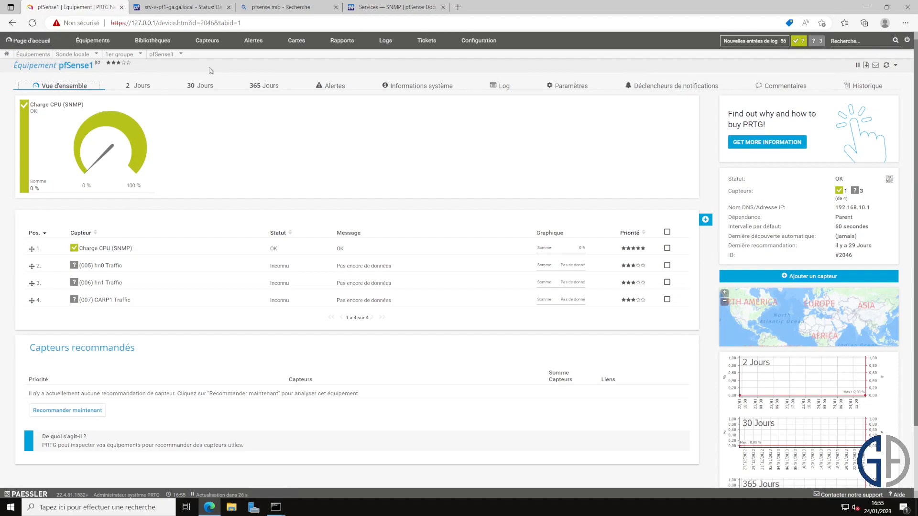
left_click(35, 40)
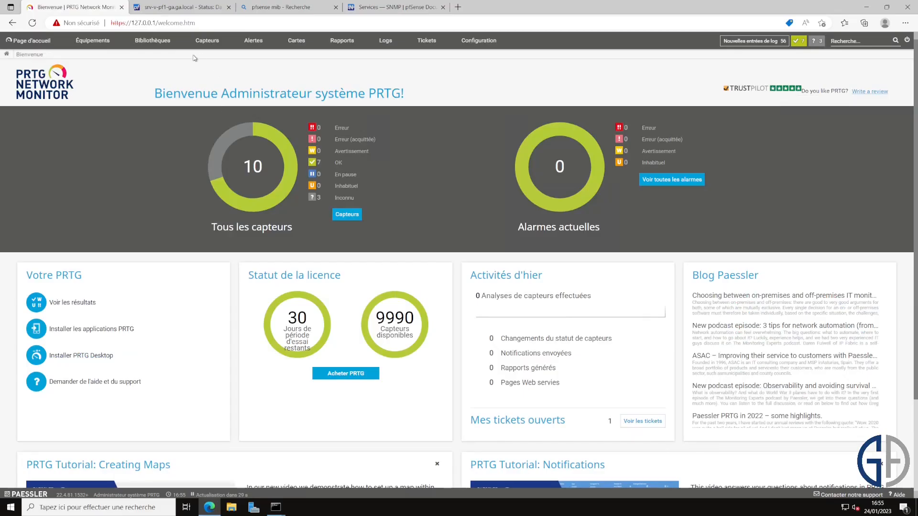
left_click(107, 41)
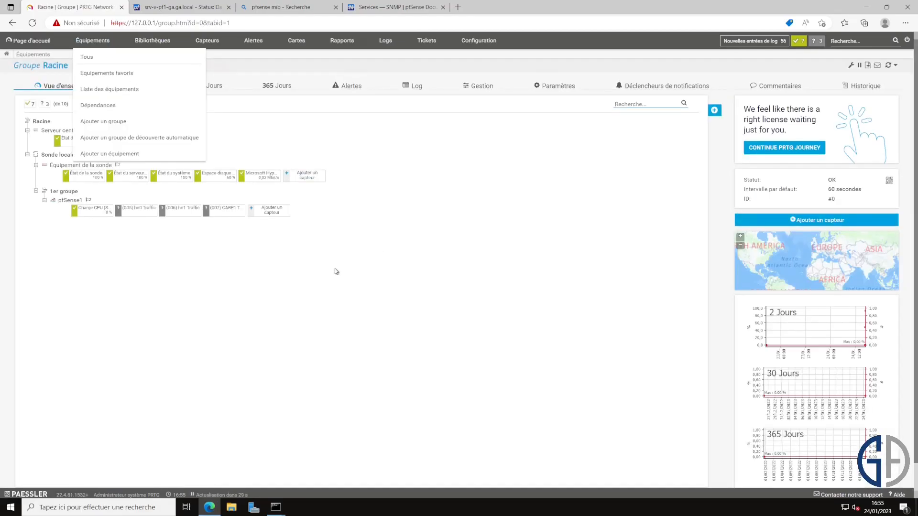
Step: Add a standard Ping sensor to pfSense1, renamed to PING
left_click(261, 214)
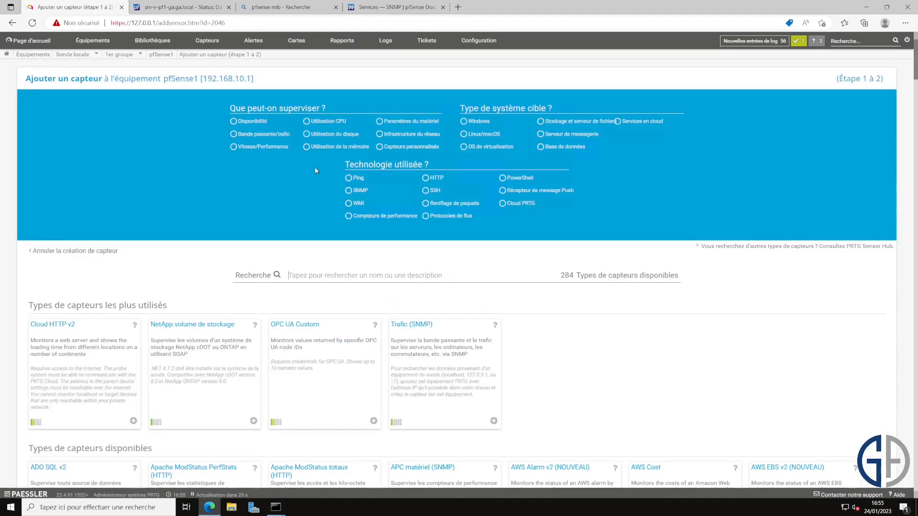
left_click(353, 183)
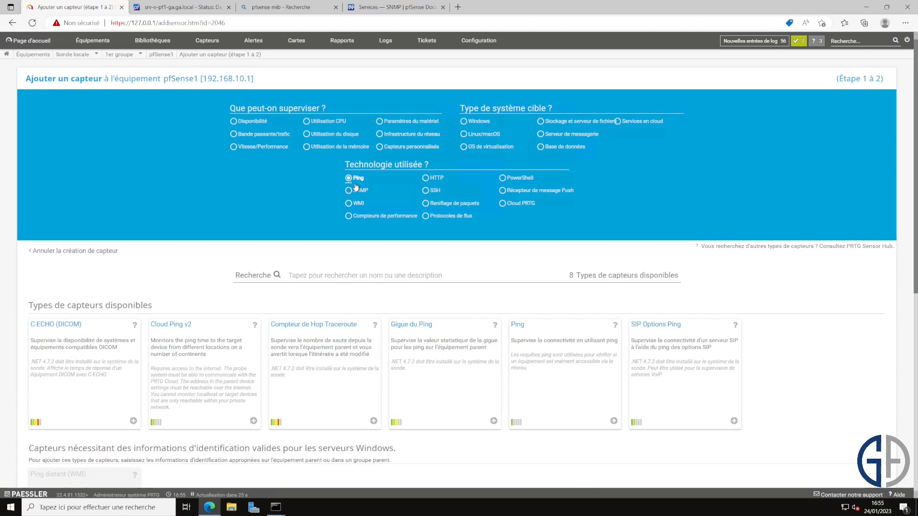
left_click(561, 353)
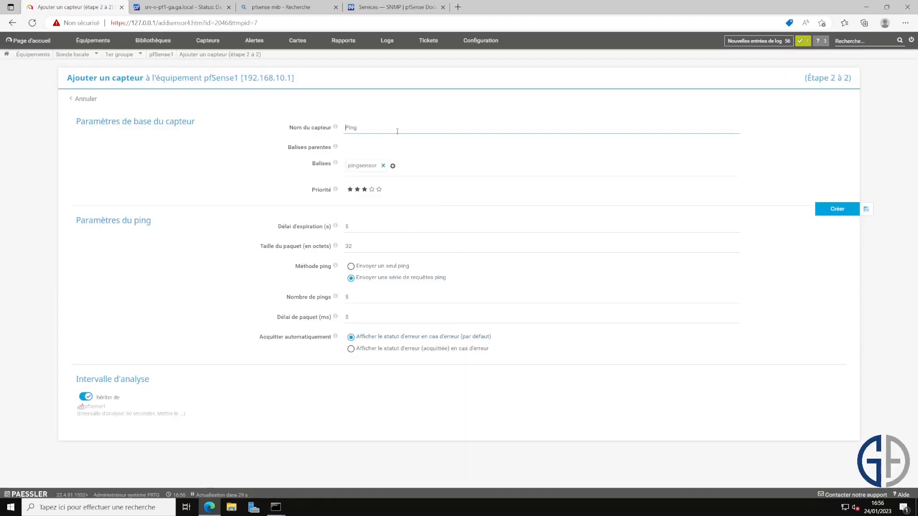
double_click(397, 127)
type("PING")
left_click(831, 212)
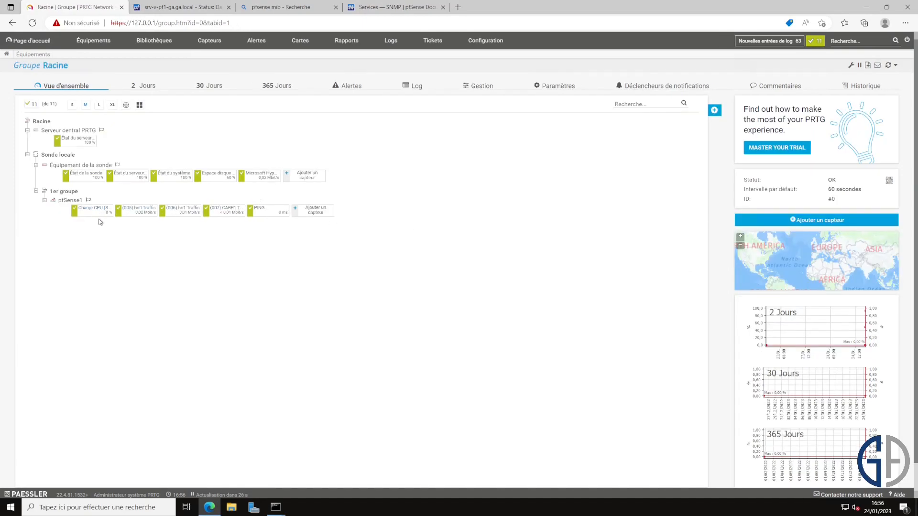
Step: View the hn0 traffic sensor's Trafic sortant channel settings unchanged, then return to Équipements
left_click(140, 211)
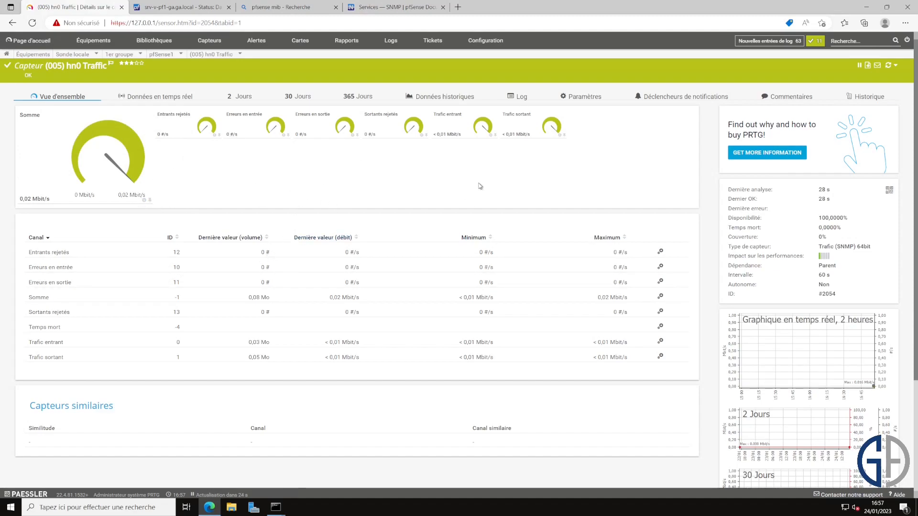
left_click(522, 132)
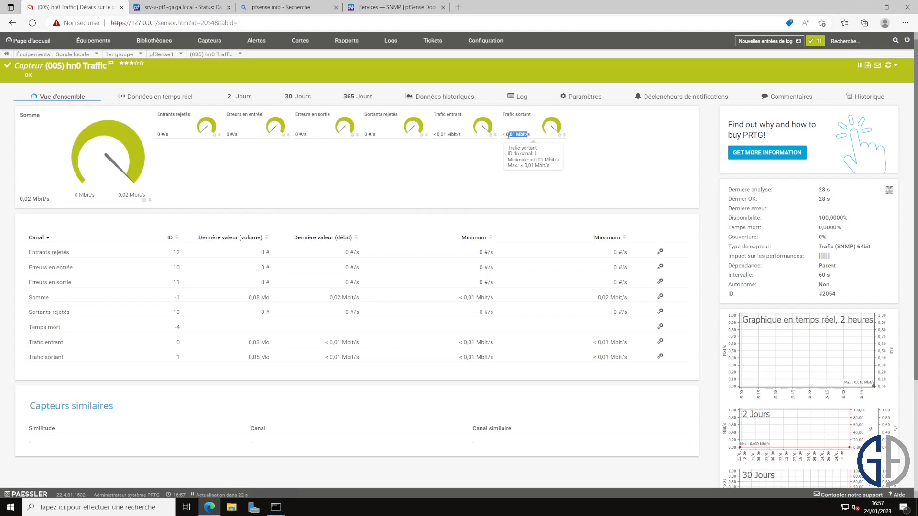
left_click(622, 58)
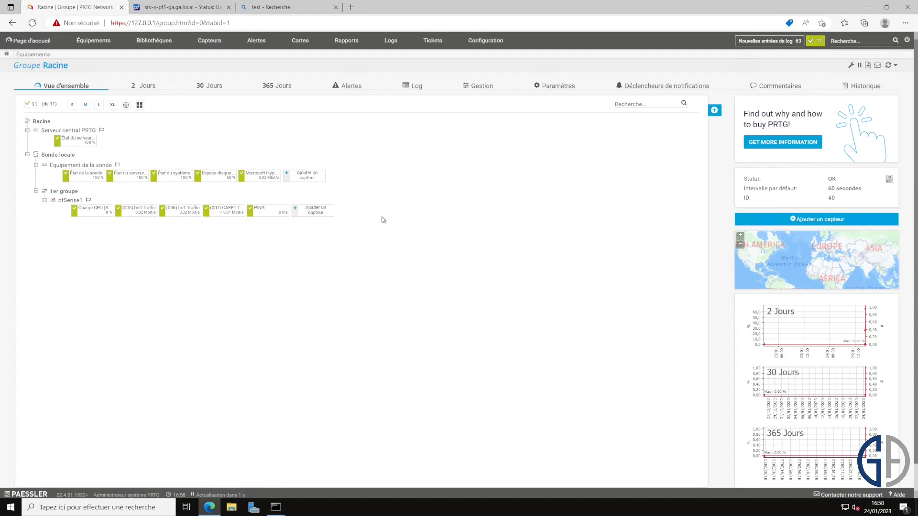
left_click(102, 43)
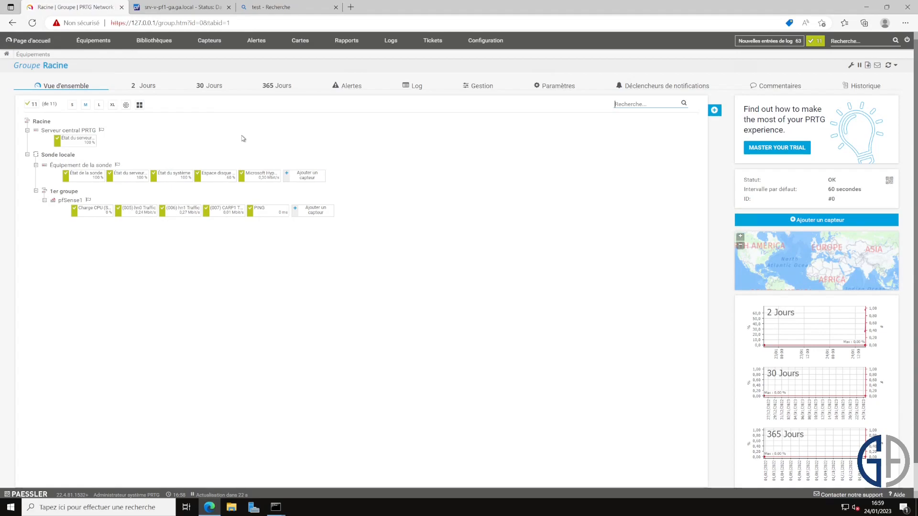
mouse_move(93, 40)
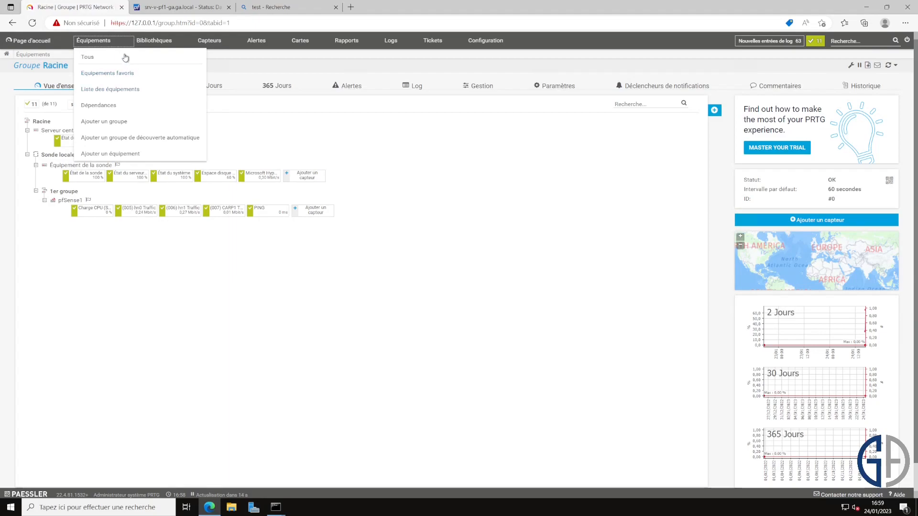
Step: Start a new device under 1er groupe, naming it SRV-V-AD1-GA with matching DNS name
left_click(144, 153)
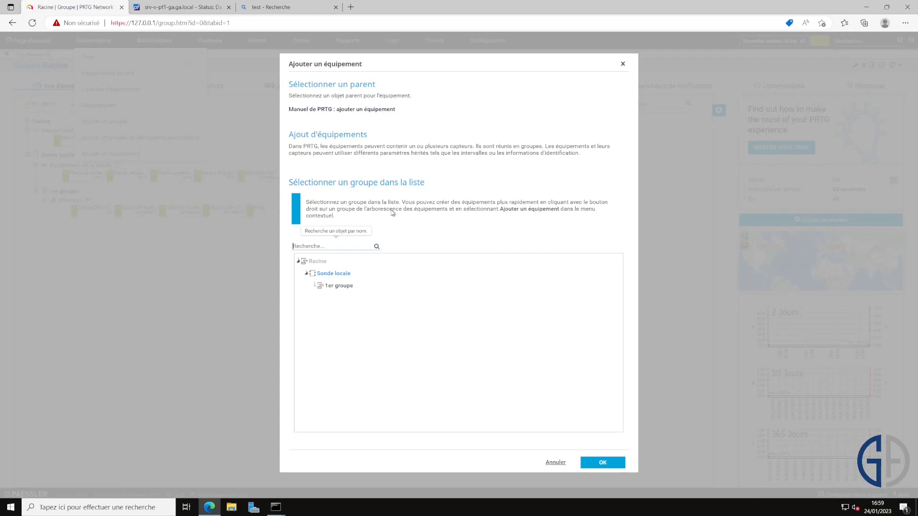
left_click(342, 285)
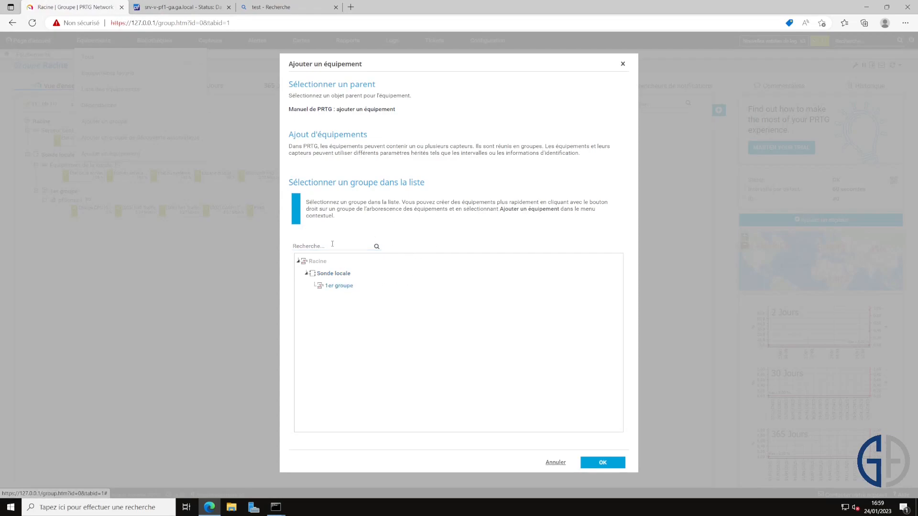
left_click(602, 463)
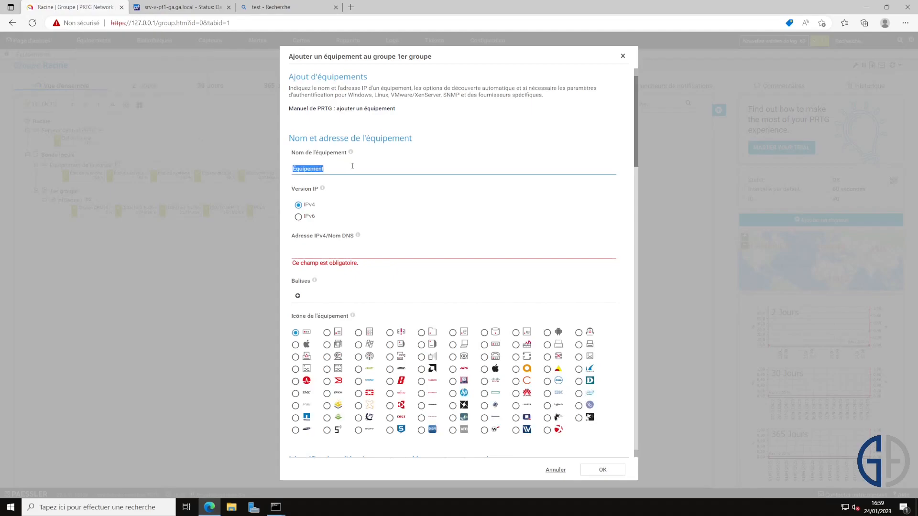
type("SRV-V-AD1-GA")
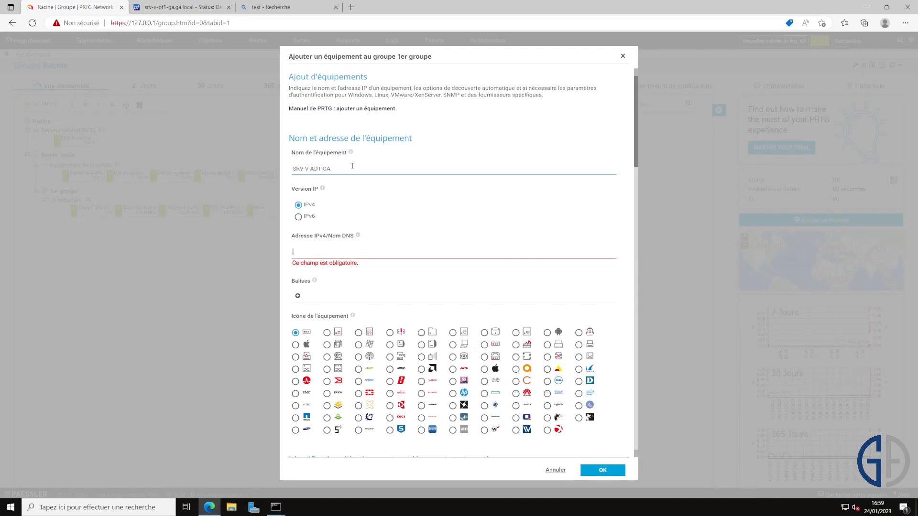
type("SRV-V-AD1-GA")
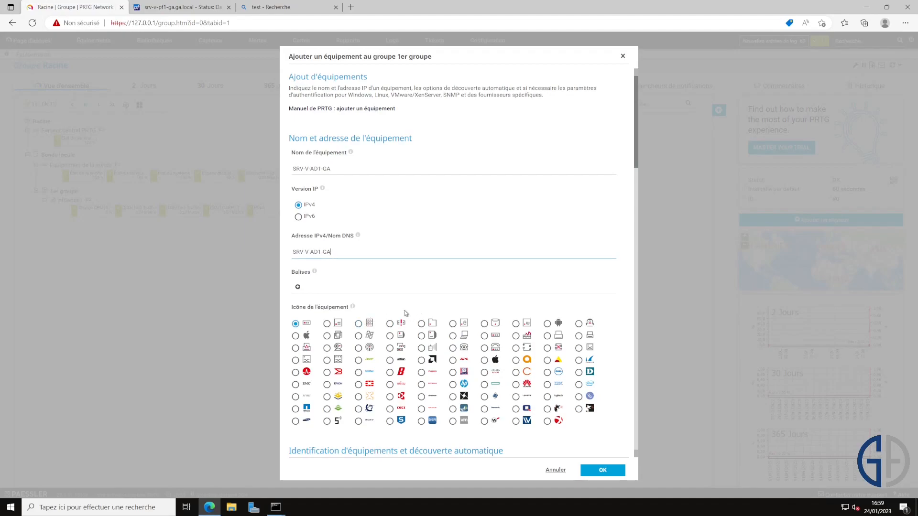
scroll(345, 309, "down", 3)
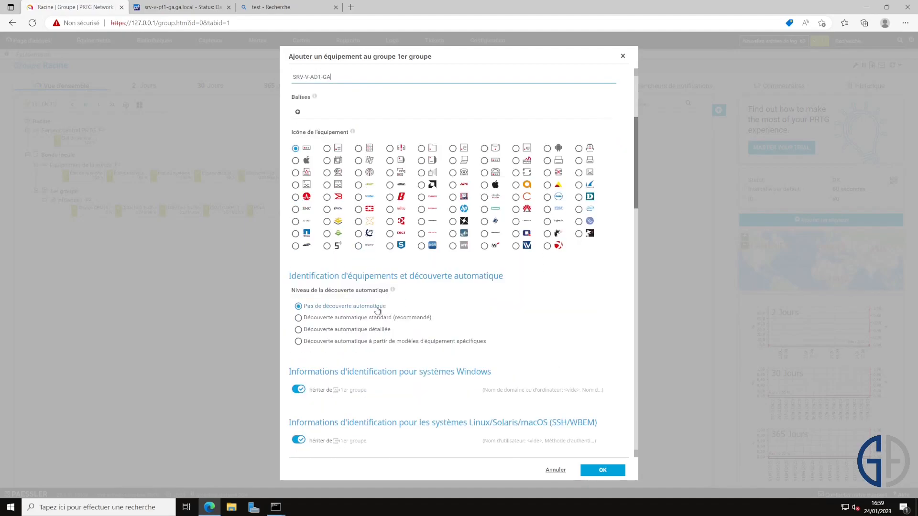
scroll(370, 305, "down", 1)
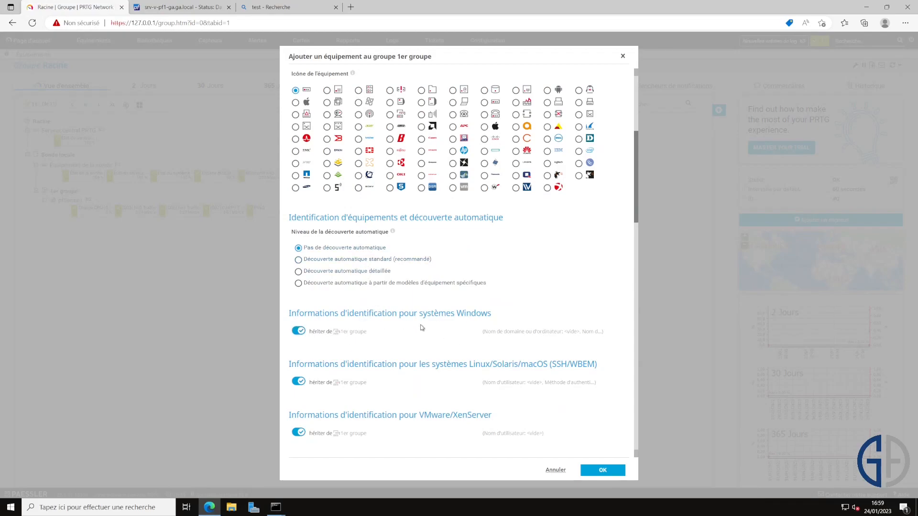
Step: Give the device its own Windows credentials for domain GA.local, with user and password, and save
left_click_drag(494, 313, 289, 313)
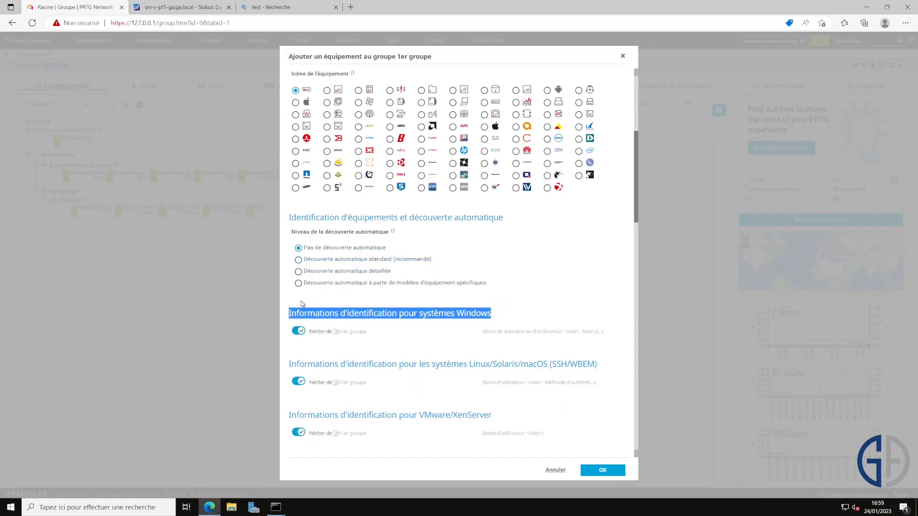
left_click(531, 334)
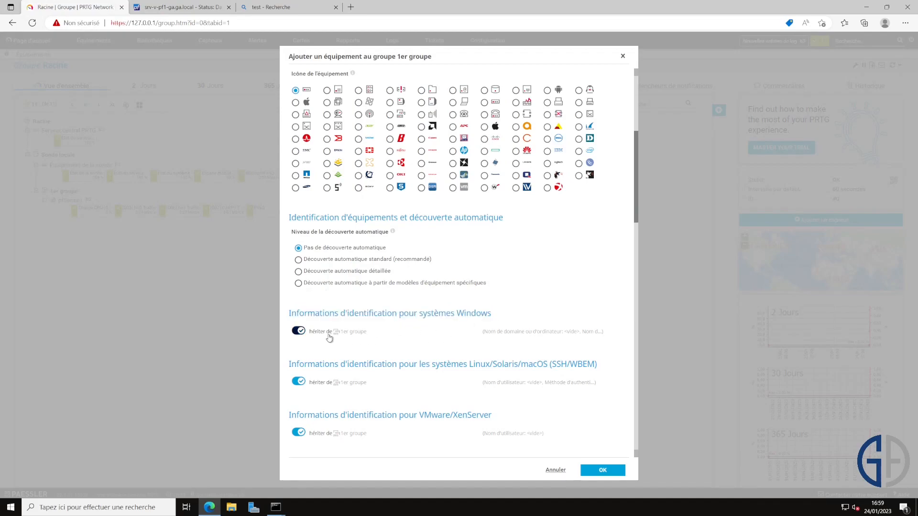
left_click(299, 331)
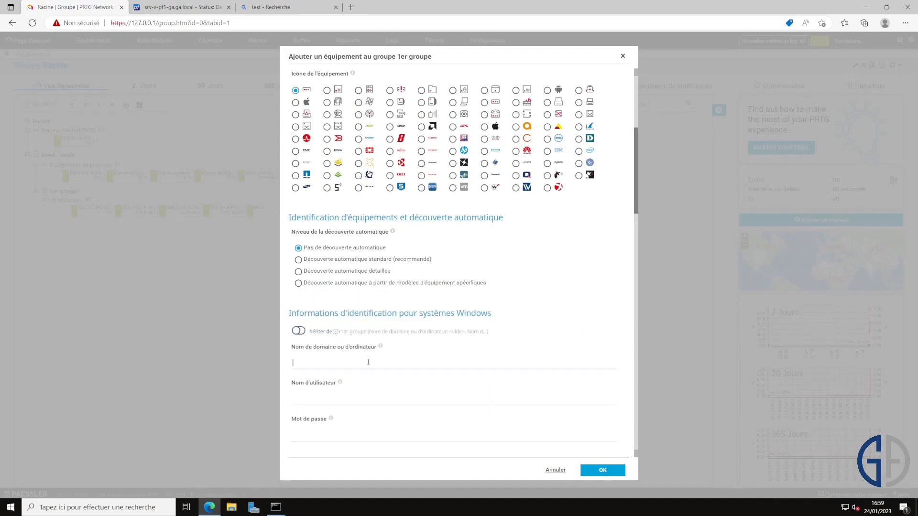
scroll(516, 340, "down", 1)
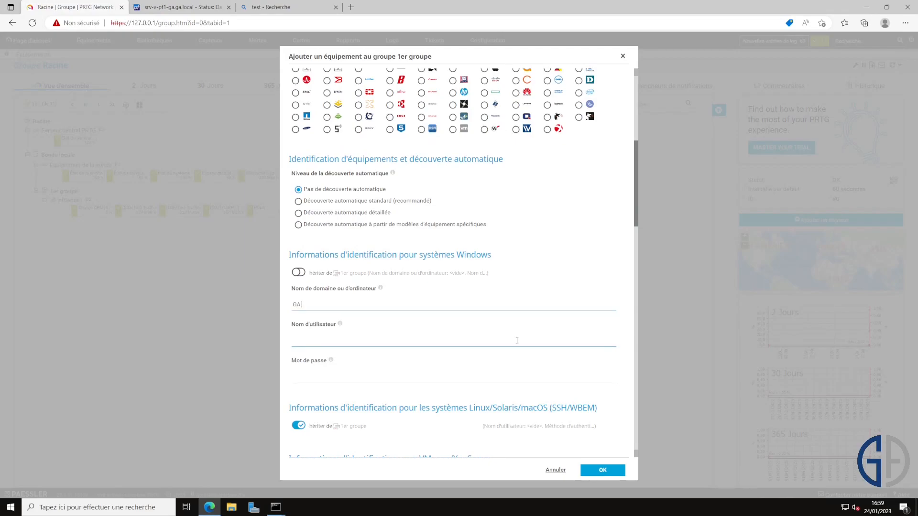
type("GA.local")
left_click(516, 341)
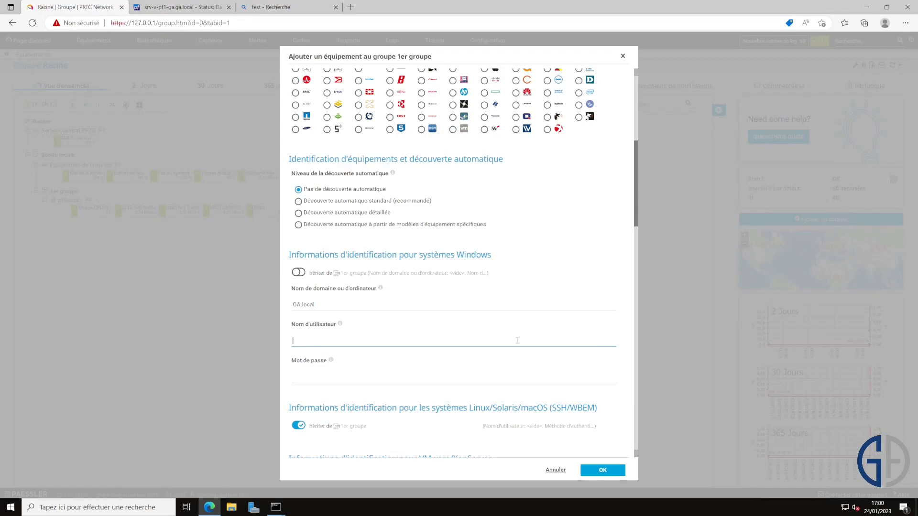
key("Tab")
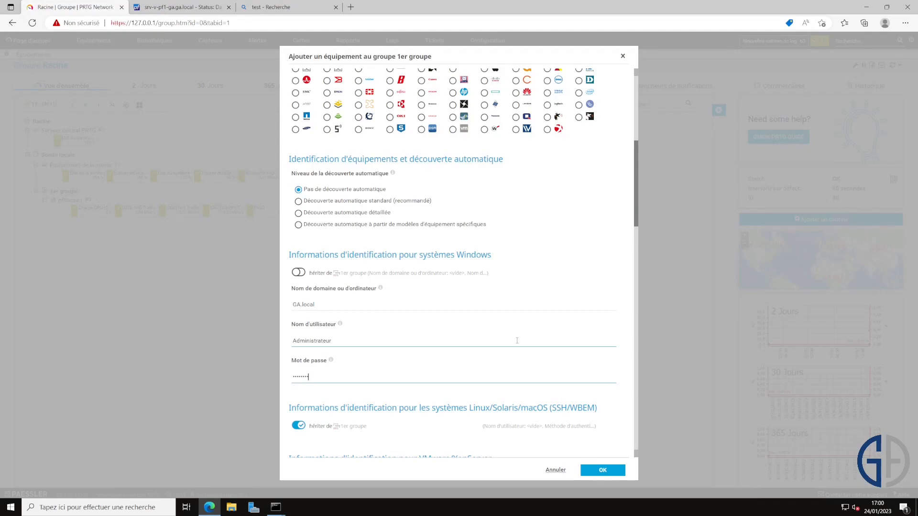
scroll(526, 351, "down", 3)
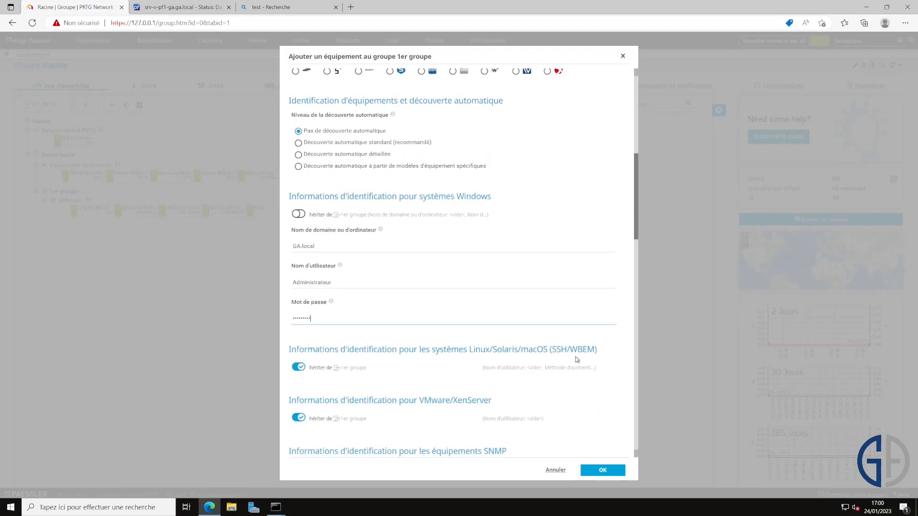
left_click(606, 471)
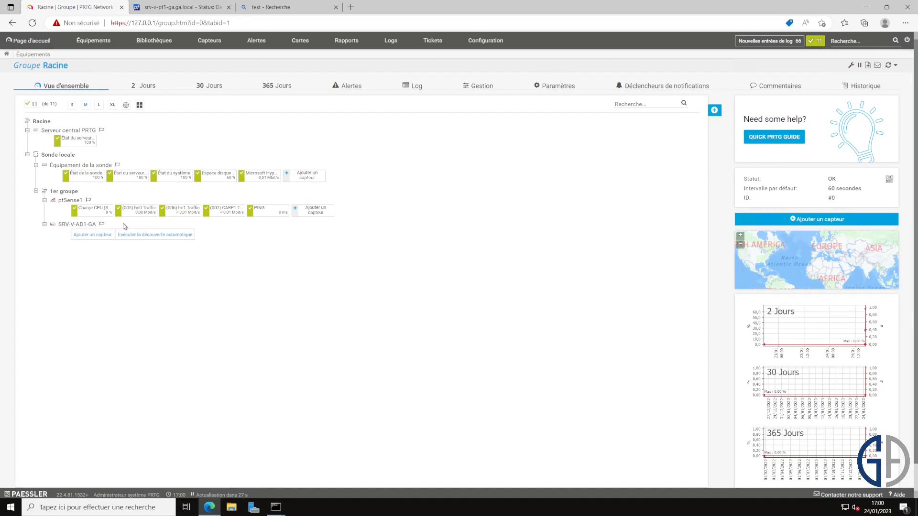
Step: Add a Capacité disponible de multiples disques (WMI) sensor to SRV-V-AD1-GA, keeping the default name
left_click(106, 239)
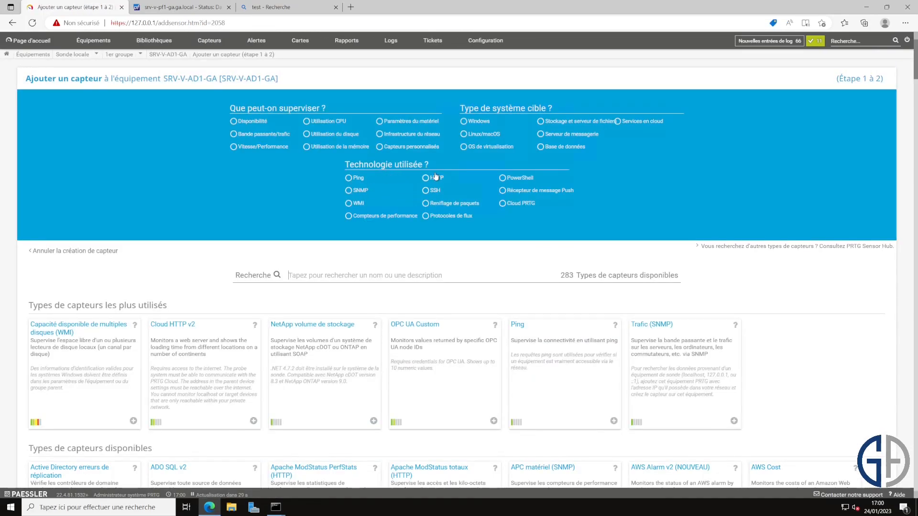
left_click(350, 205)
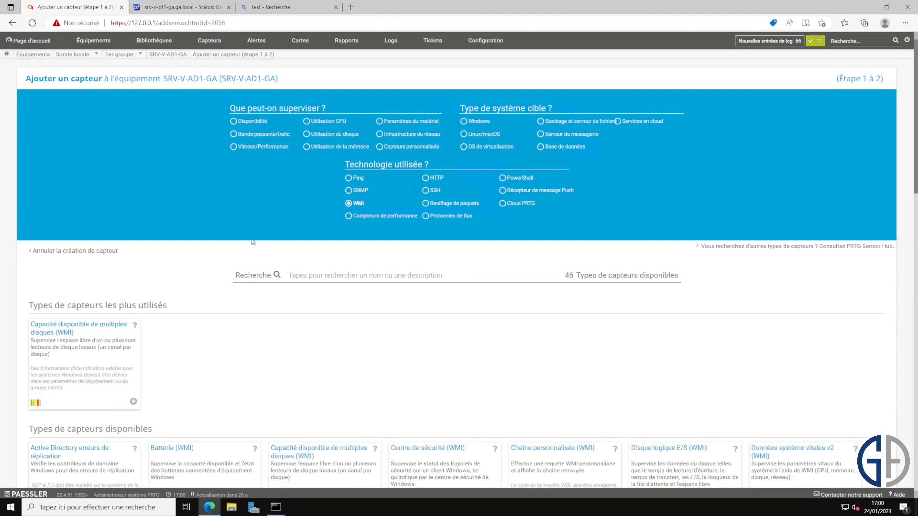
scroll(256, 241, "down", 2)
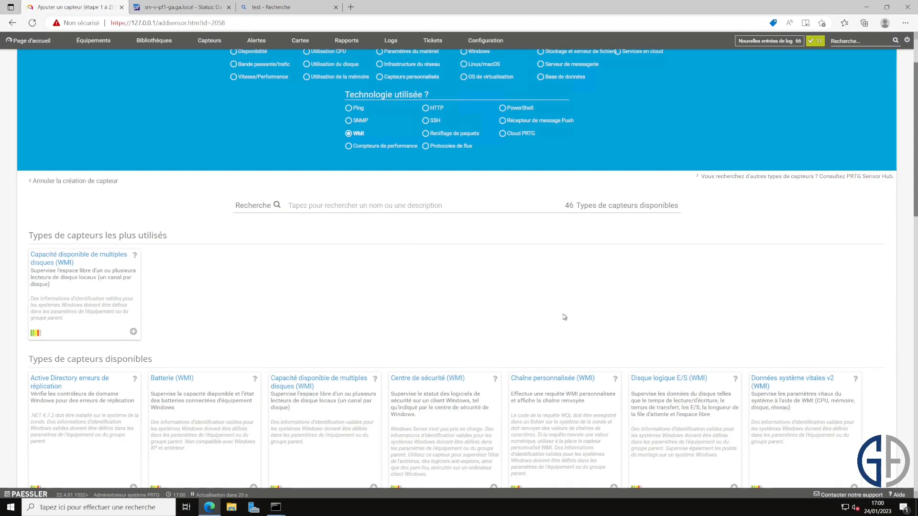
left_click(117, 280)
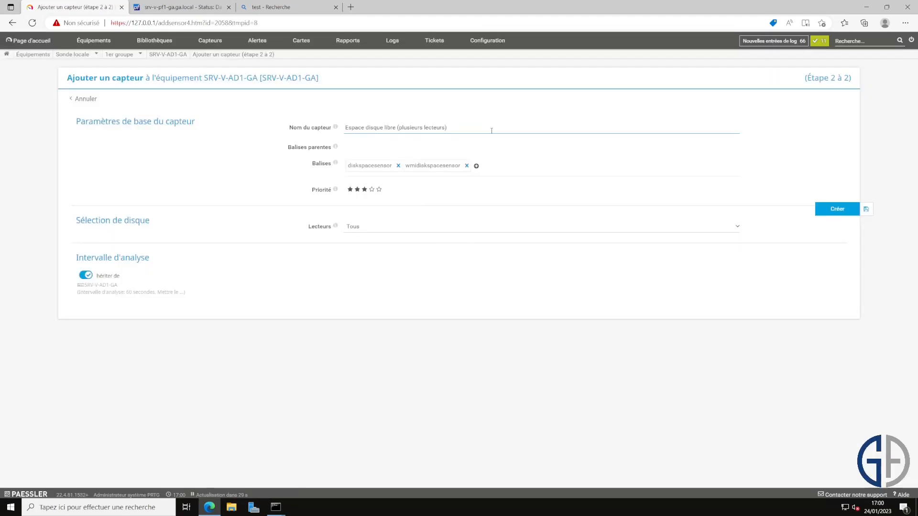
left_click_drag(460, 125, 414, 116)
left_click(564, 120)
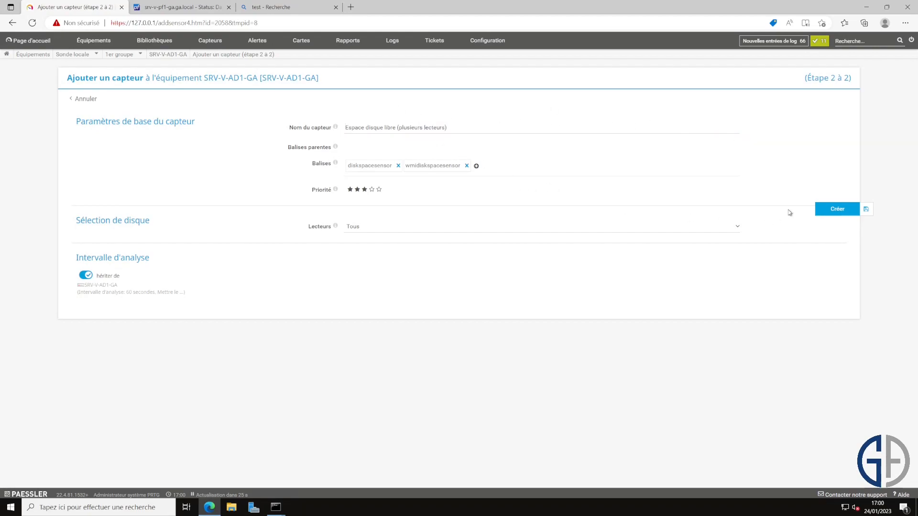
left_click(817, 211)
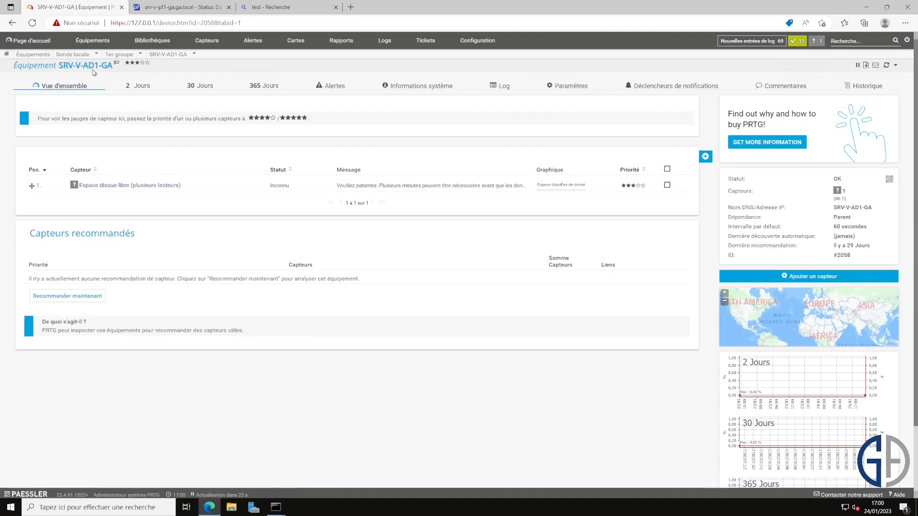
Step: Add an Active Directory erreurs de réplication sensor to SRV-V-AD1-GA with SRV-V-AD2-GA checked as neighbour
left_click(92, 43)
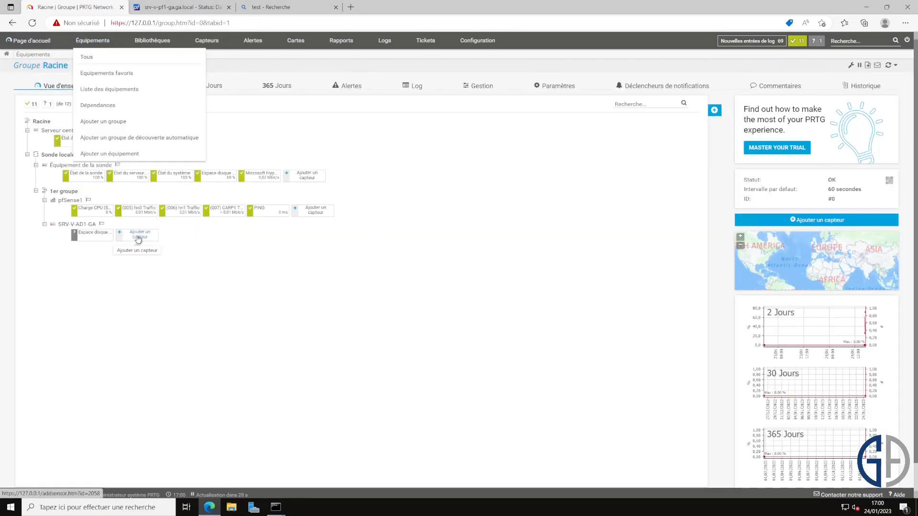
left_click(147, 241)
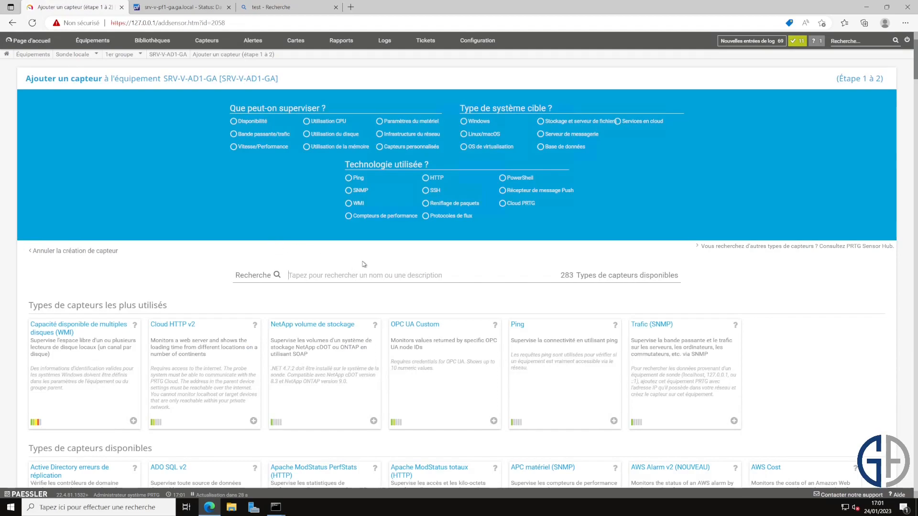
left_click(351, 205)
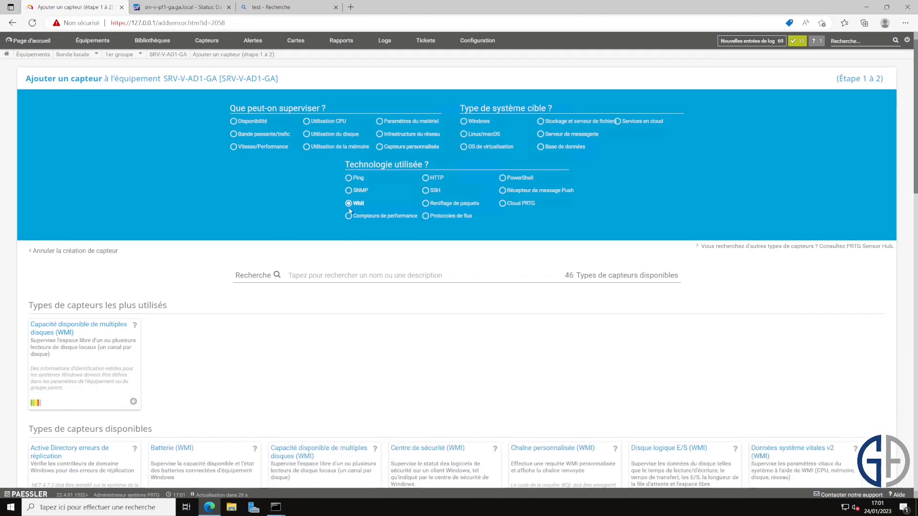
type("act")
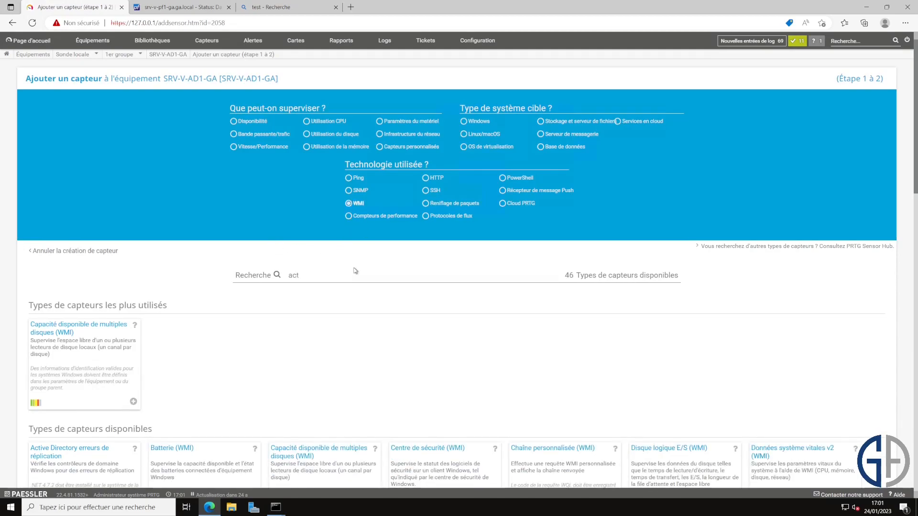
type("ive directory")
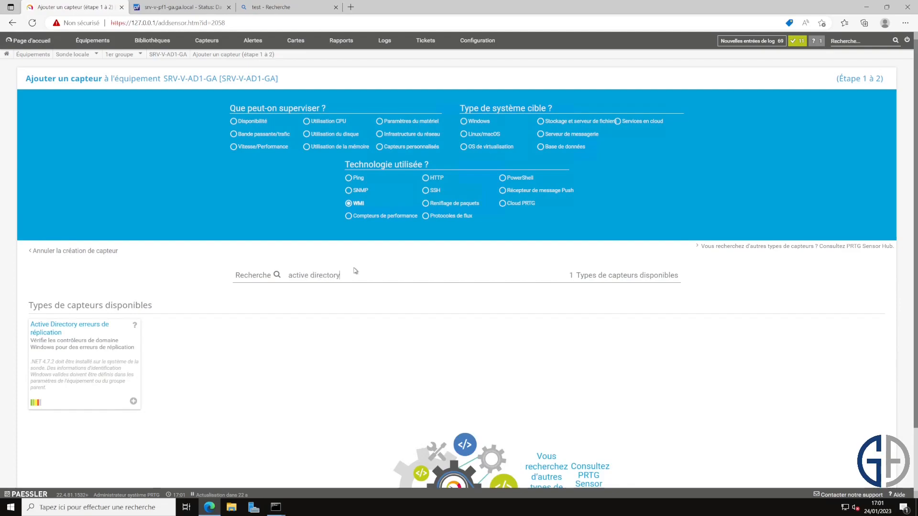
scroll(258, 272, "down", 2)
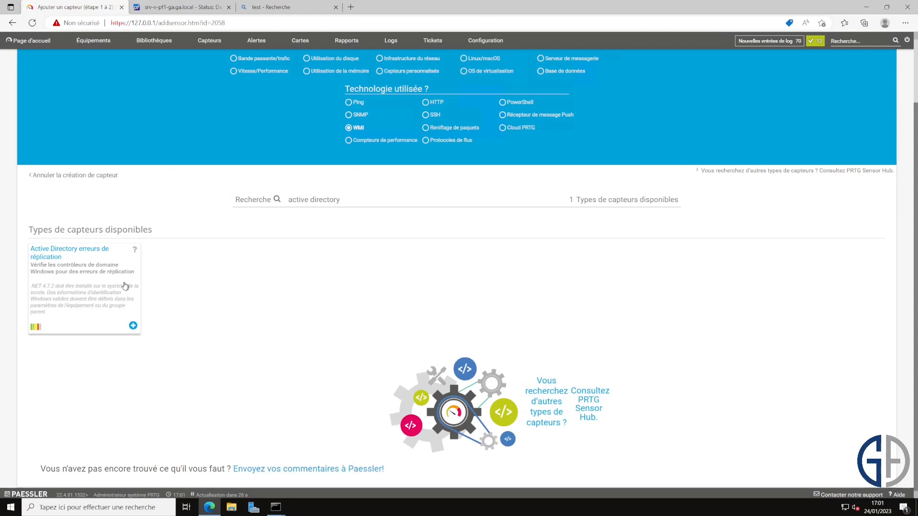
left_click(124, 286)
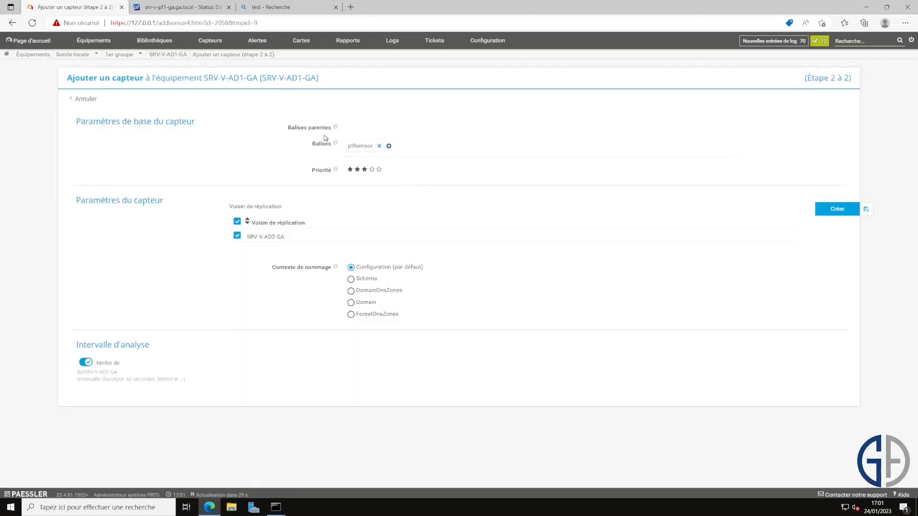
left_click_drag(307, 239, 245, 244)
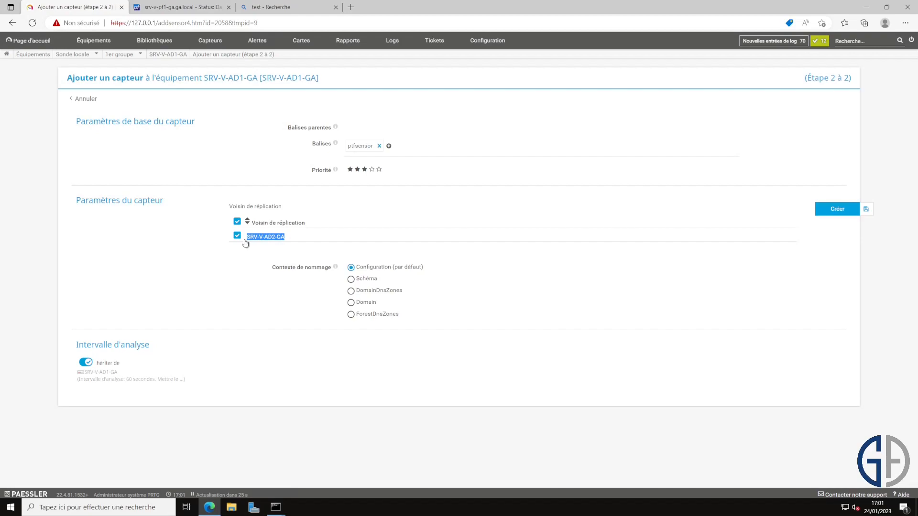
left_click(245, 243)
left_click(244, 244)
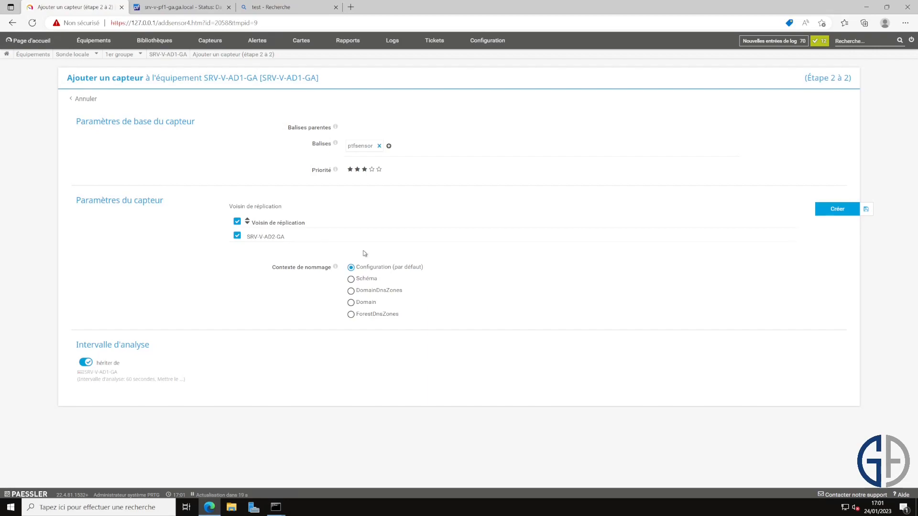
left_click(833, 210)
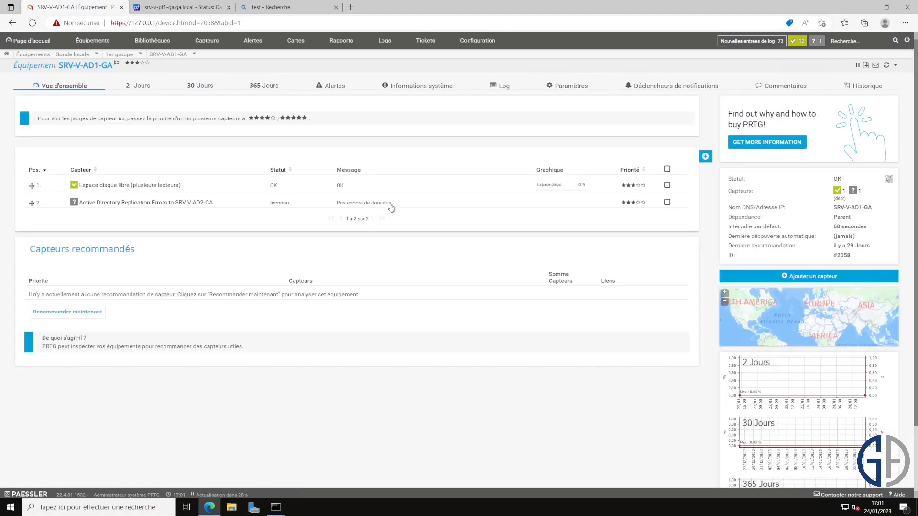
Step: Open SRV-V-AD1-GA's Espace disque libre sensor and view the Espace disponible C: channel settings
left_click_drag(408, 199, 261, 211)
left_click(40, 55)
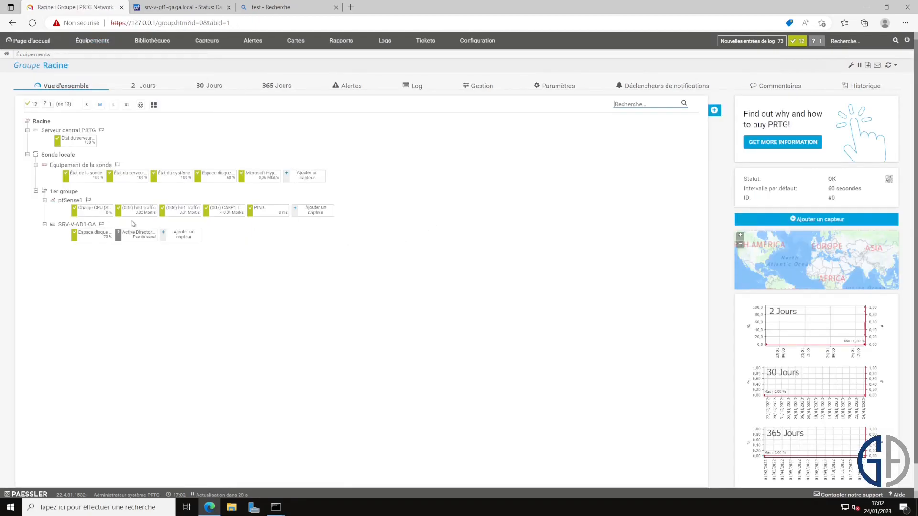
left_click(92, 234)
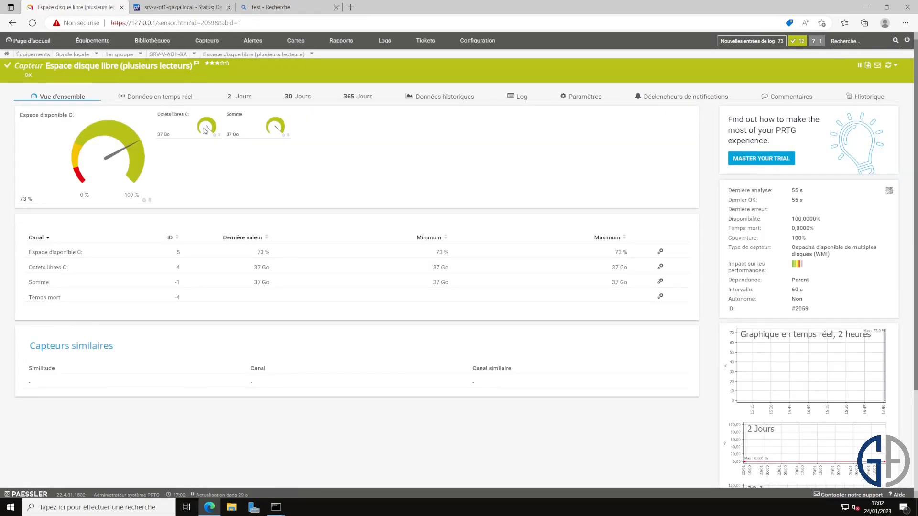
mouse_move(177, 134)
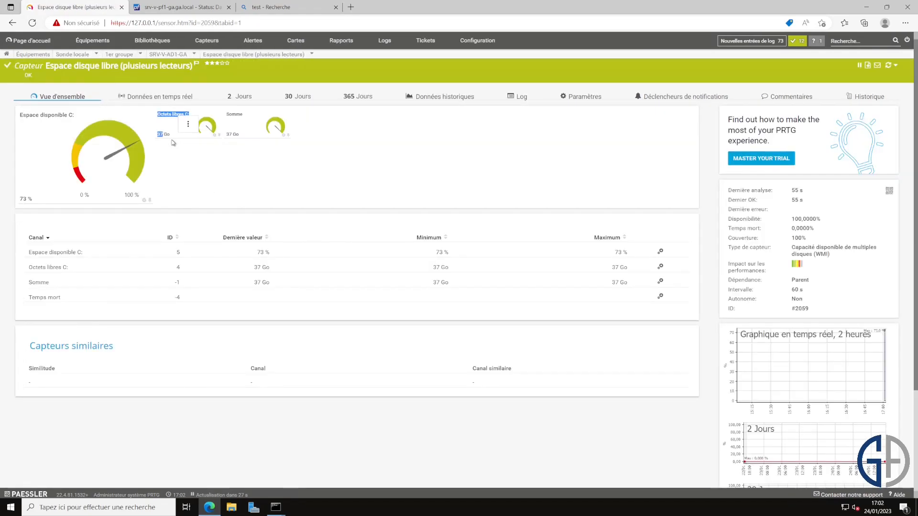
left_click(260, 253)
left_click(622, 56)
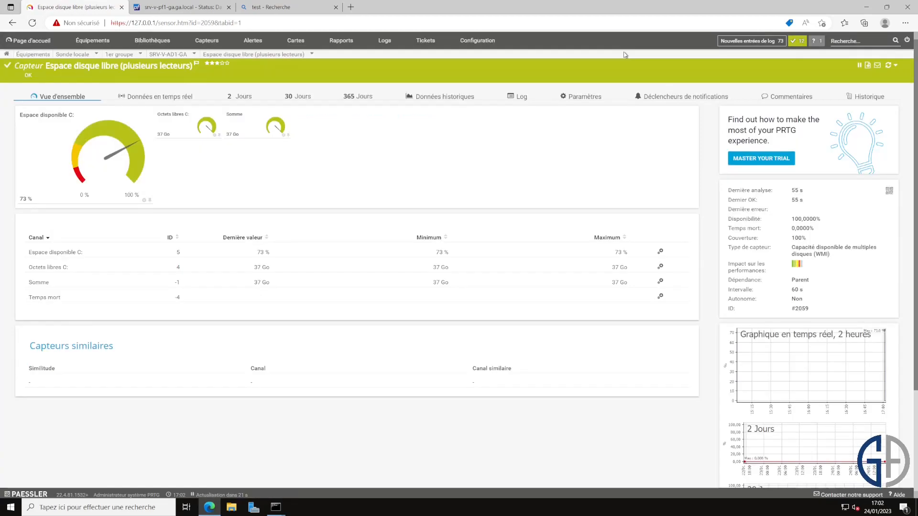
Step: Add a threshold trigger on the Espace disponible C: (%) channel firing below 10
left_click(674, 100)
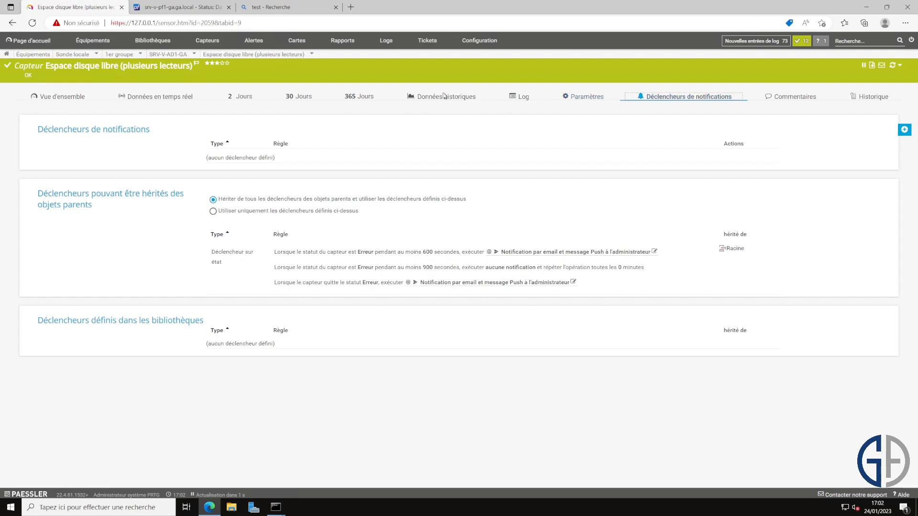
mouse_move(904, 130)
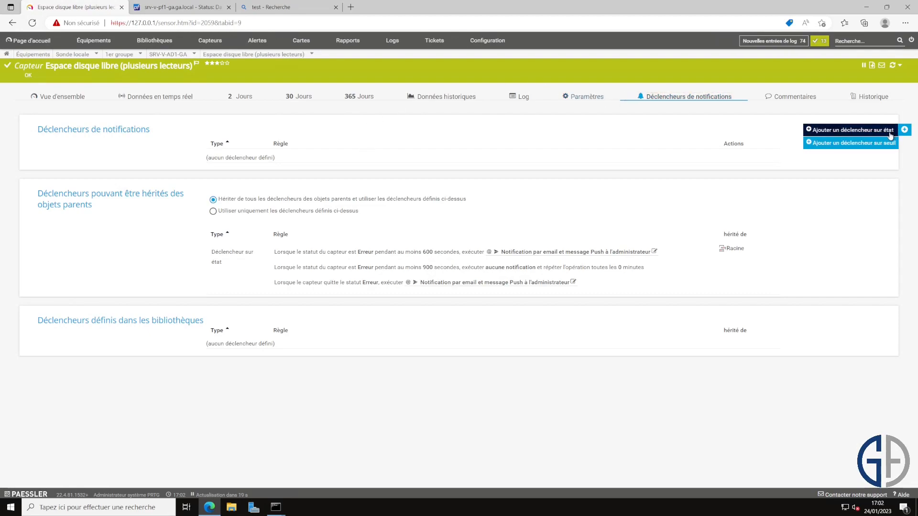
left_click(889, 143)
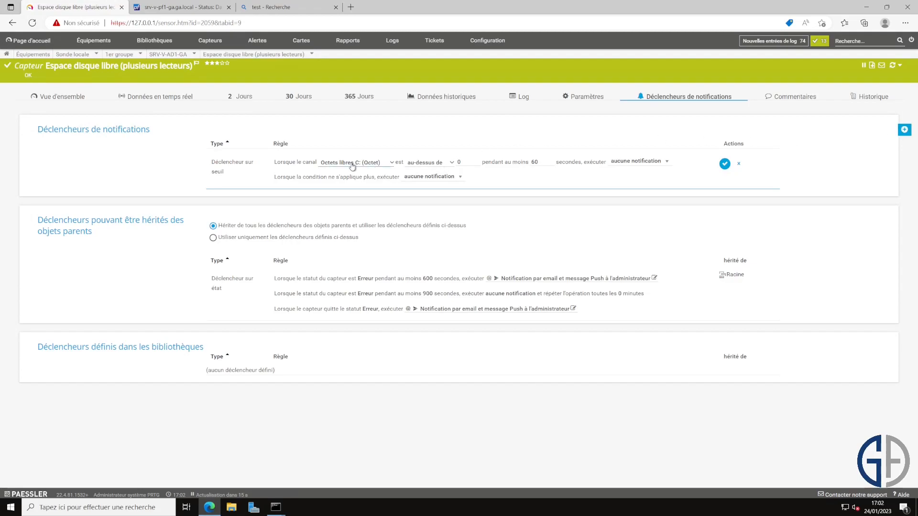
left_click(381, 164)
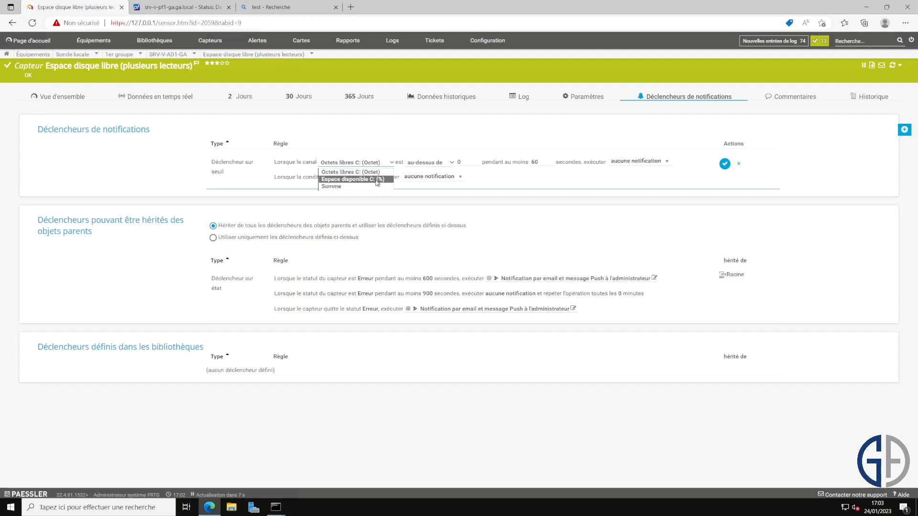
left_click(379, 180)
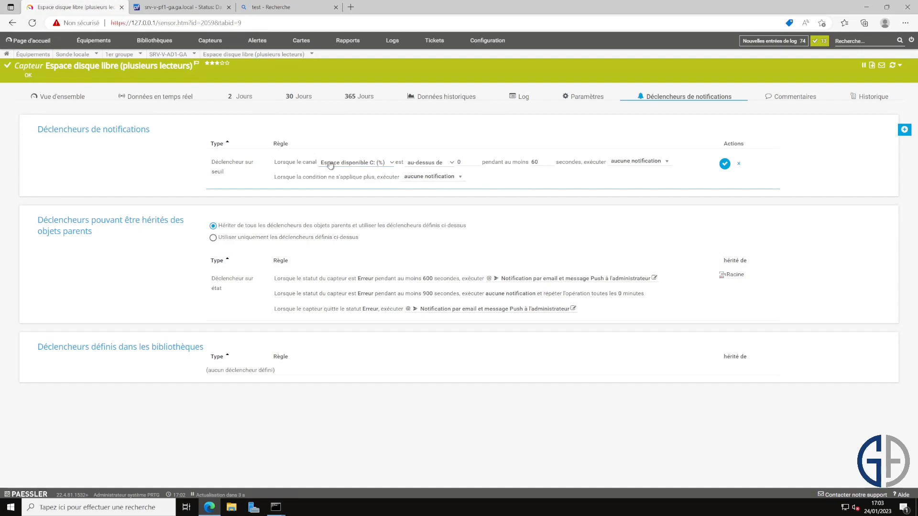
left_click(438, 164)
left_click(425, 179)
Step: Have the trigger email and push the administrator on alert and when the condition clears
left_click(623, 162)
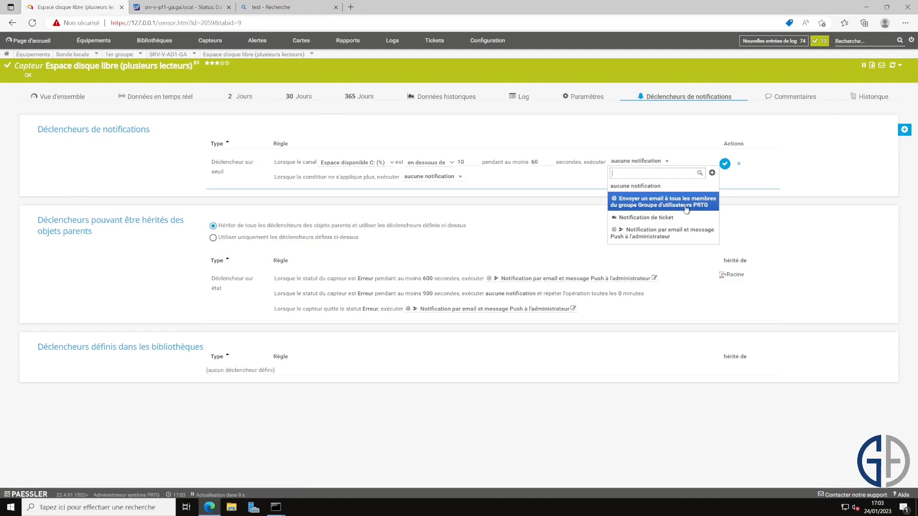
left_click(679, 234)
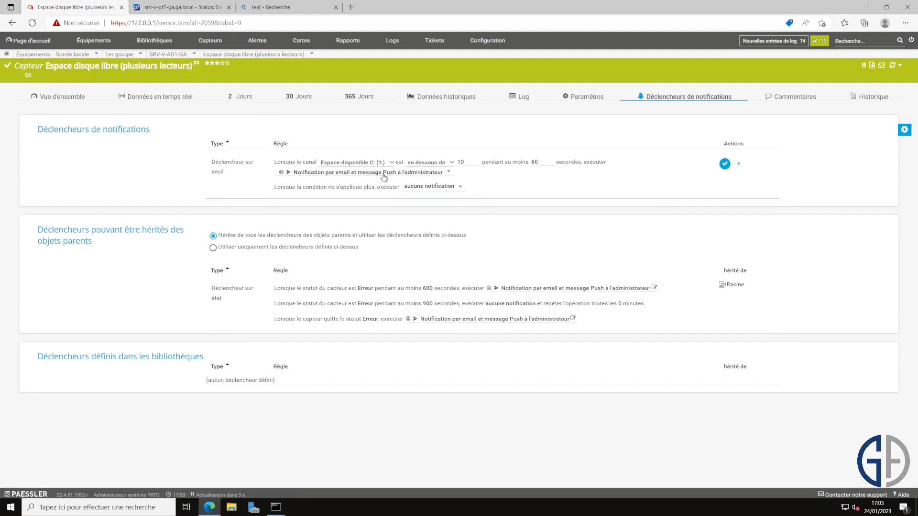
left_click(453, 193)
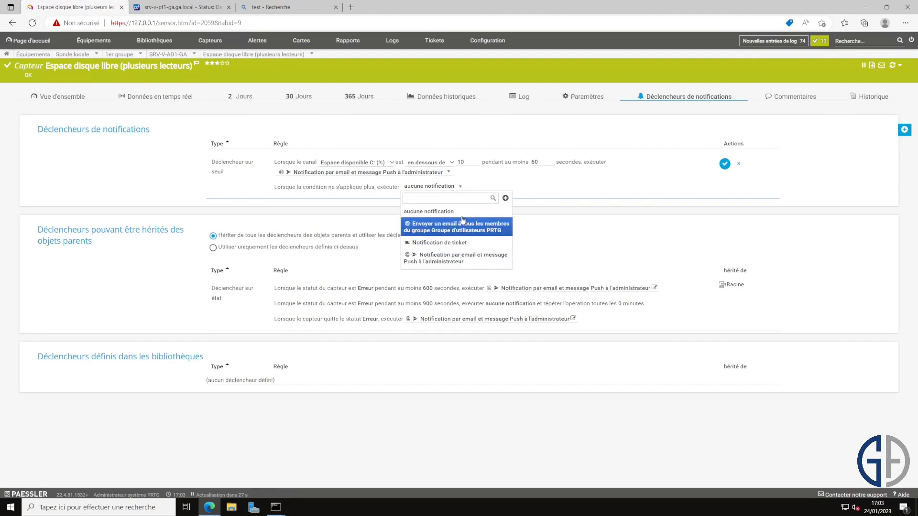
left_click(463, 263)
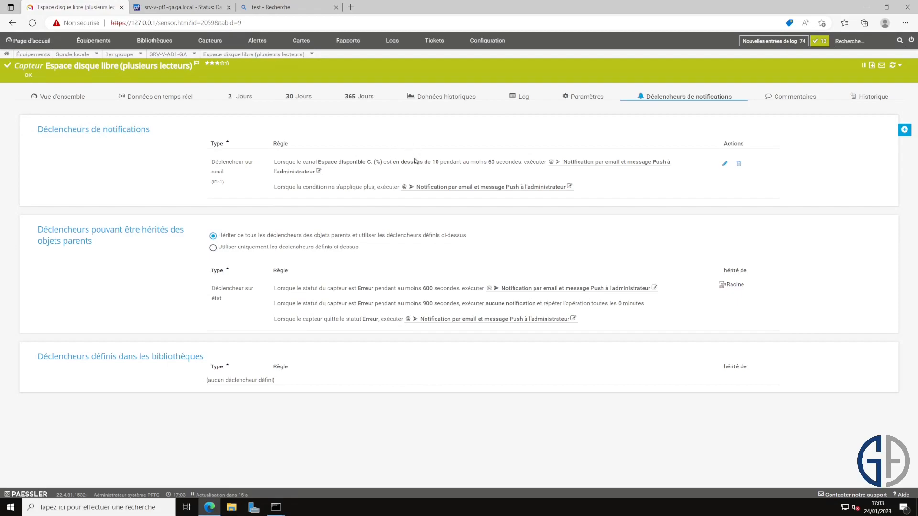
left_click_drag(450, 163, 428, 162)
left_click(479, 175)
left_click_drag(603, 185, 429, 177)
left_click(521, 96)
left_click(90, 42)
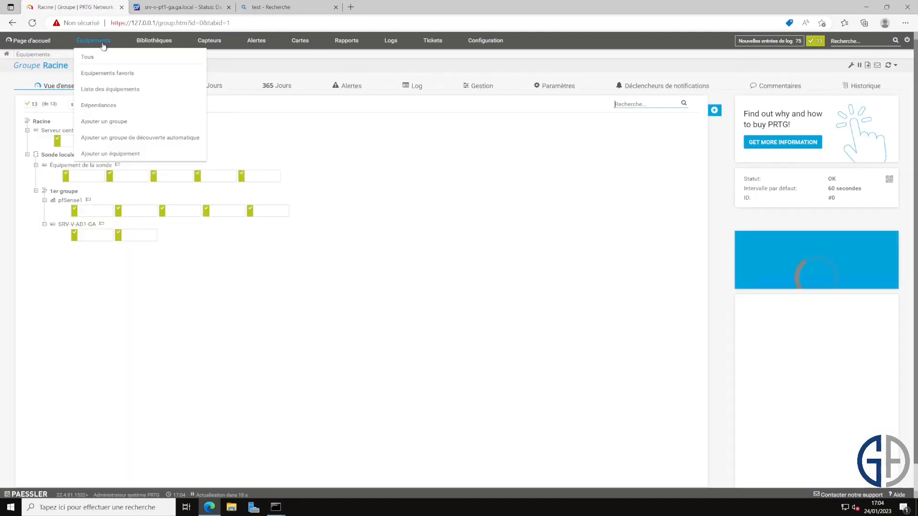
Step: Open the Active Directory Replication Errors to SRV-V-AD2-GA sensor under SRV-V-AD1-GA
left_click(134, 236)
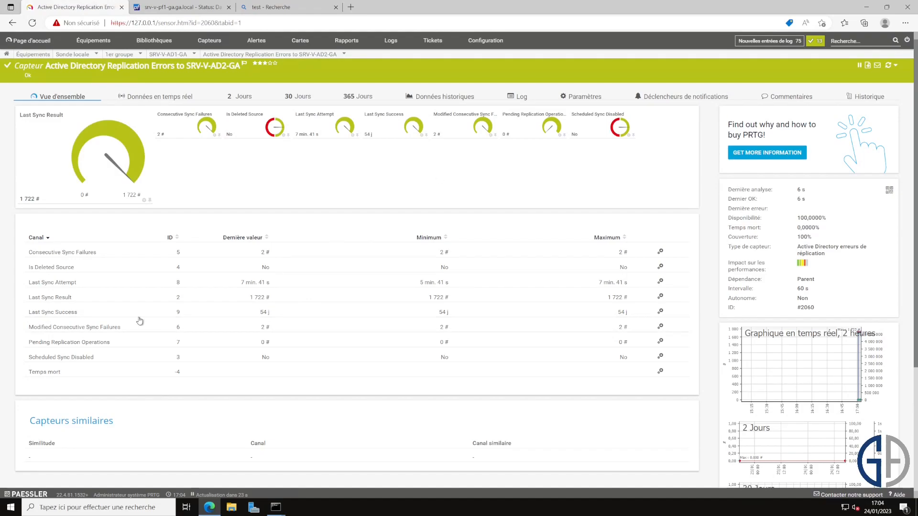
left_click_drag(84, 314, 49, 315)
left_click(622, 58)
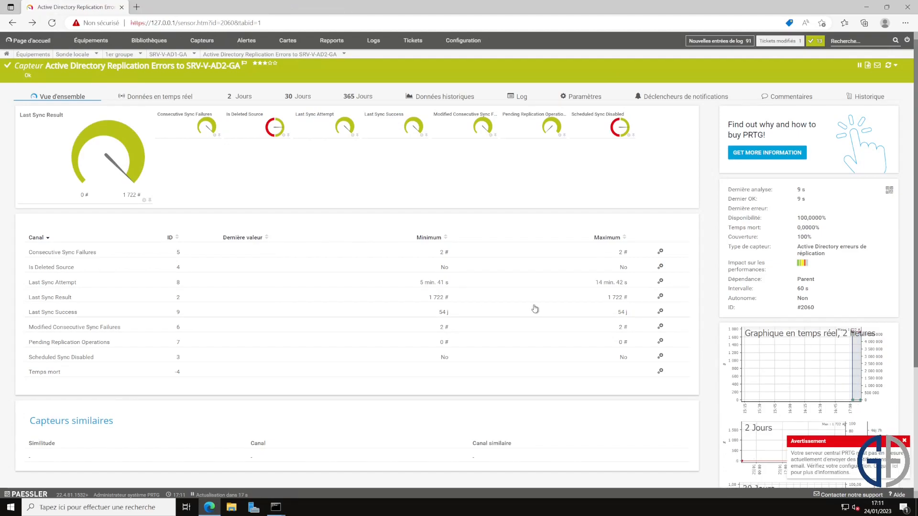
Step: Enable limit alerts on Last Sync Success with upper warning limit 2 and upper error limit 5
left_click(659, 313)
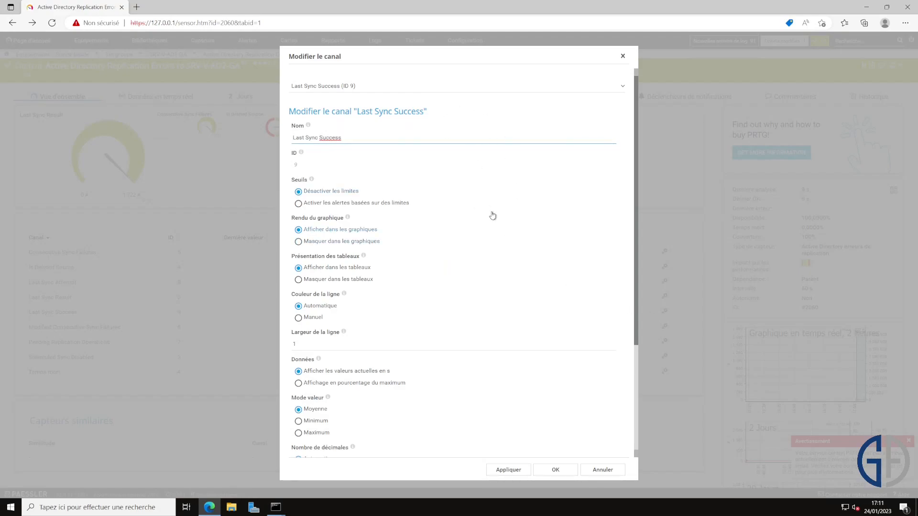
left_click(334, 204)
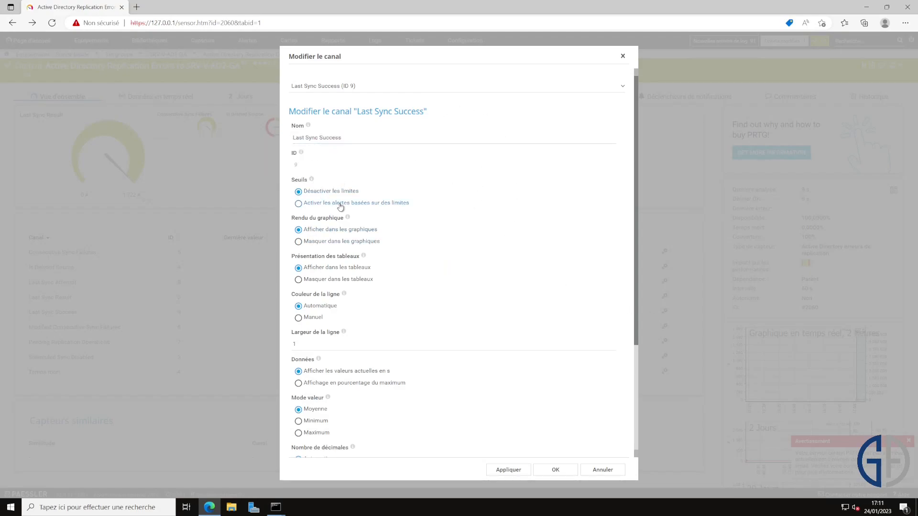
left_click(428, 259)
key("ctrl+a")
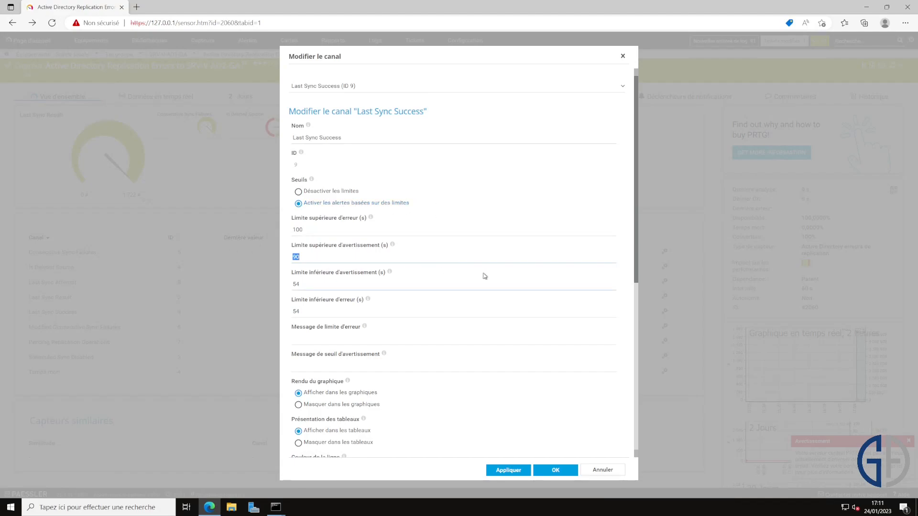
type("2")
left_click(395, 235)
key("ctrl+a")
type("5")
Step: Clear the lower warning and lower error limits of the Last Sync Success channel
left_click(409, 282)
key("ctrl+a")
key("BackSpace")
left_click(417, 313)
key("ctrl+a")
key("BackSpace")
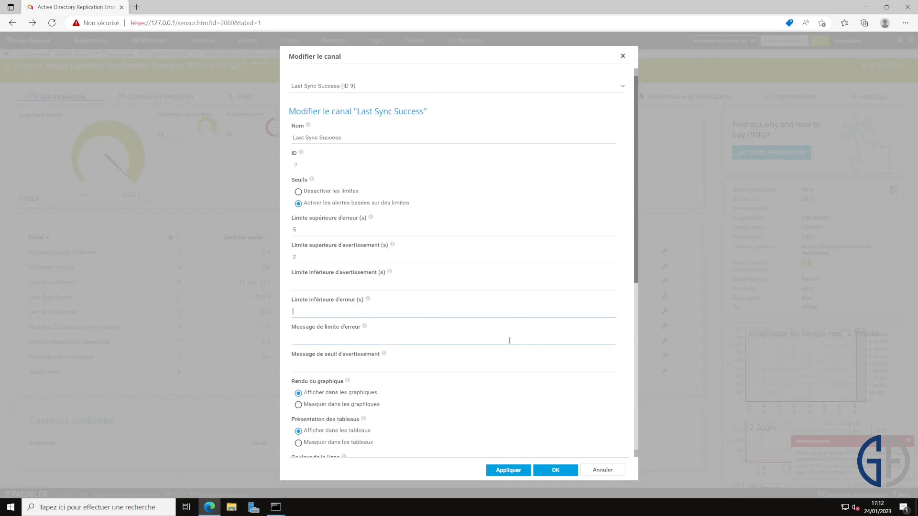
Step: Save the channel limits, reload the sensor page, and go back to the PRTG home page
left_click(548, 473)
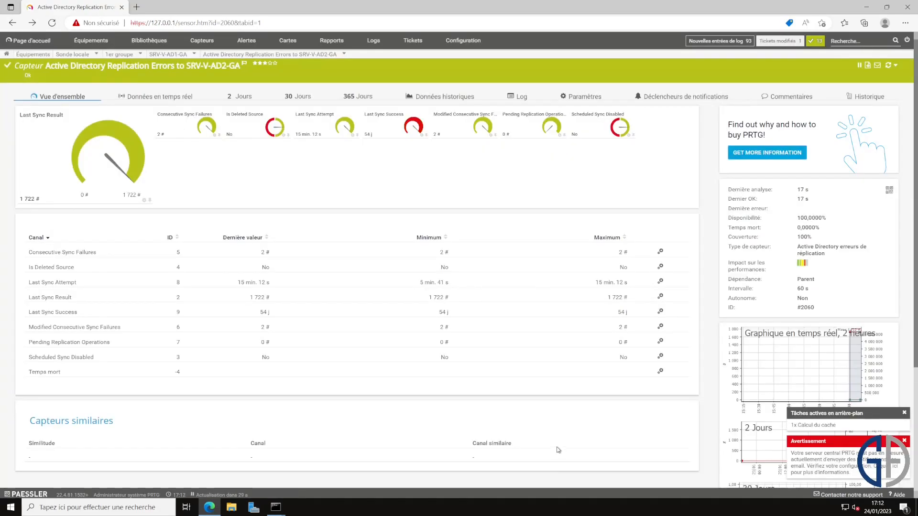
left_click(51, 23)
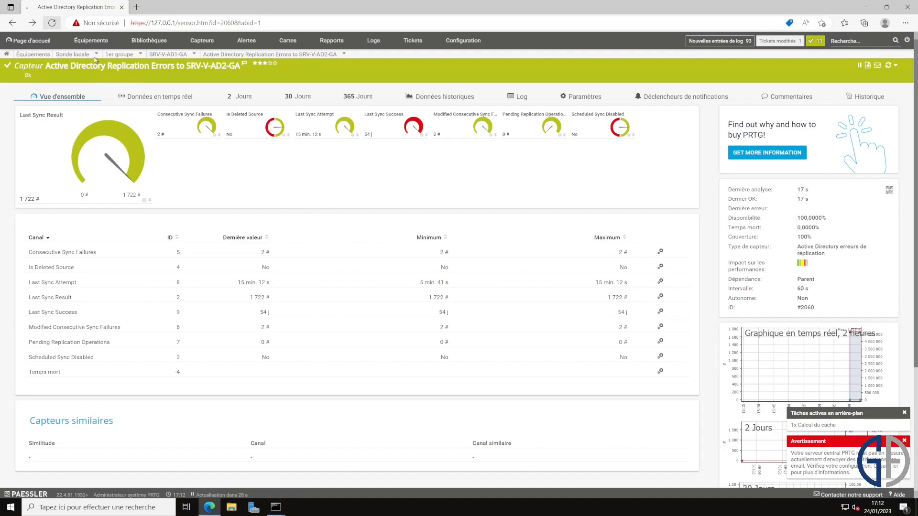
mouse_move(416, 129)
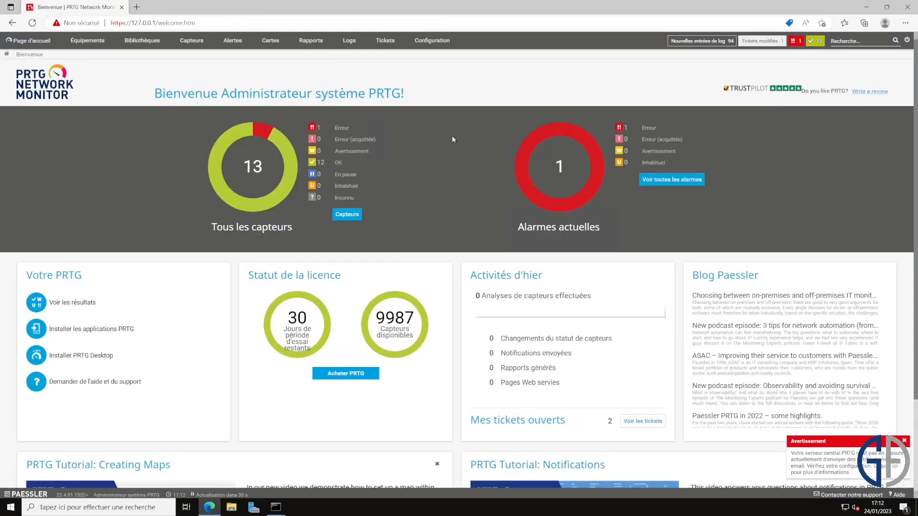
left_click(82, 42)
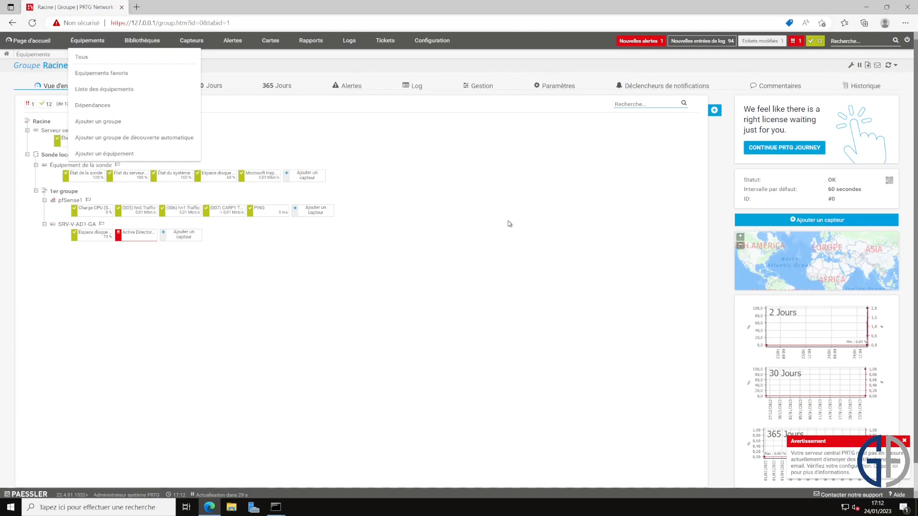